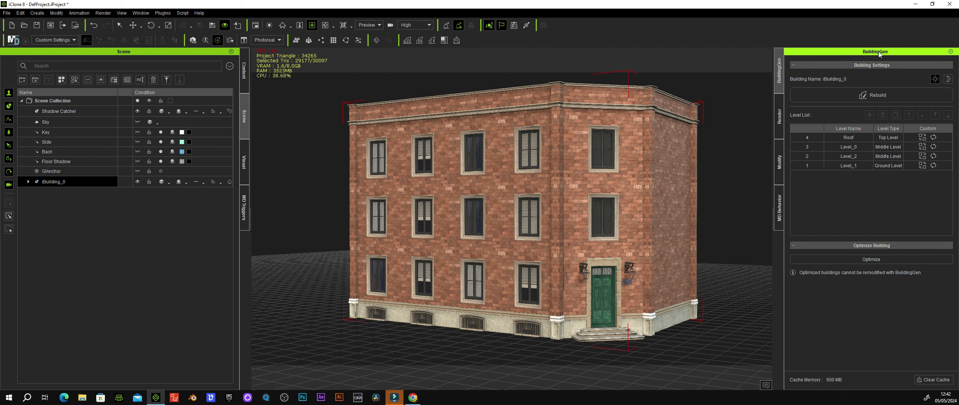
# Step: Rebuild iBuilding_0 and inspect its Roof, Level_0, Level_2 and ground Level_1 levels
pyautogui.click(855, 96)
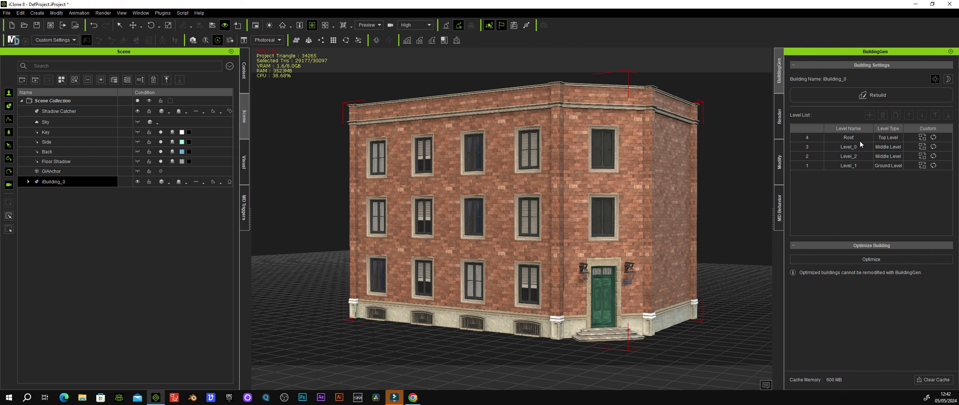
pyautogui.click(818, 138)
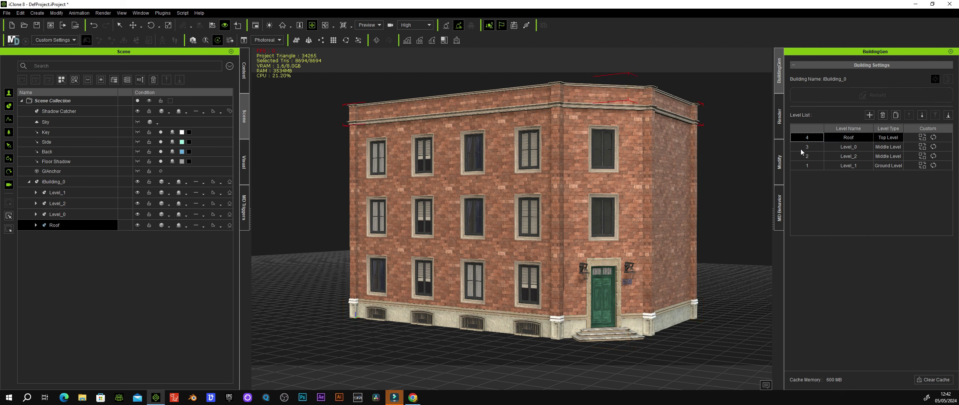
pyautogui.click(812, 147)
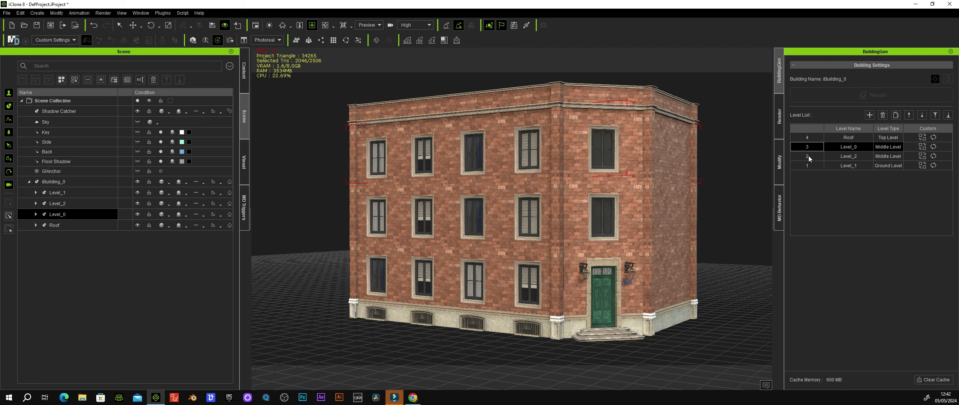
pyautogui.click(809, 156)
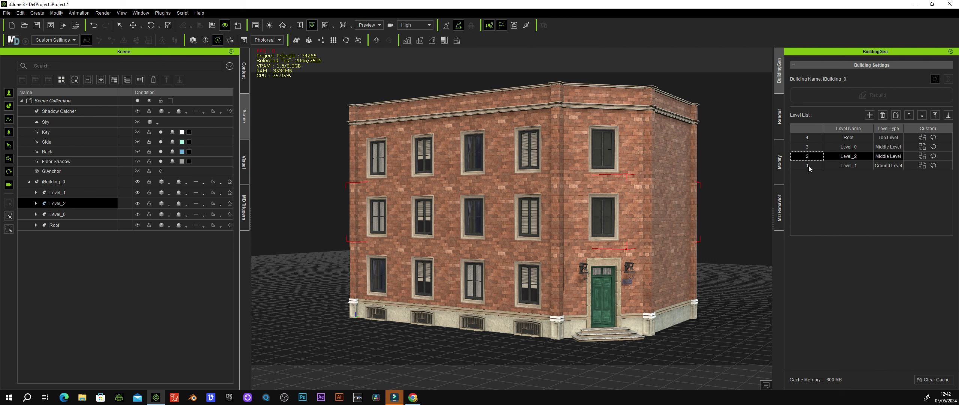
pyautogui.click(809, 166)
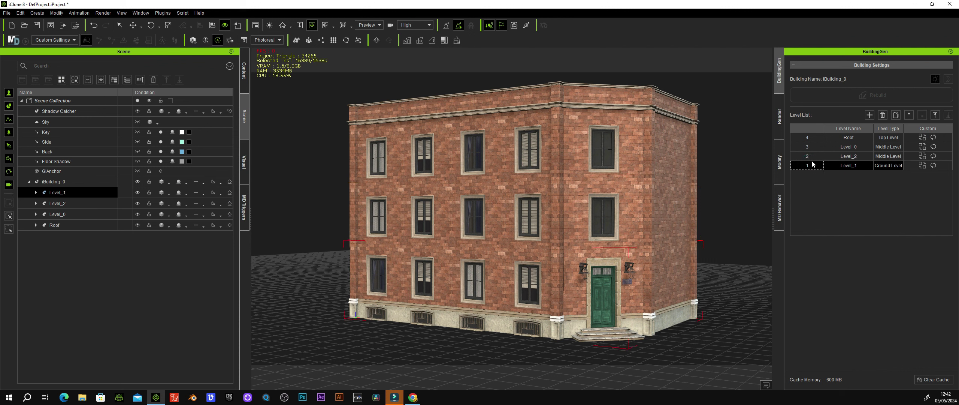
pyautogui.click(818, 138)
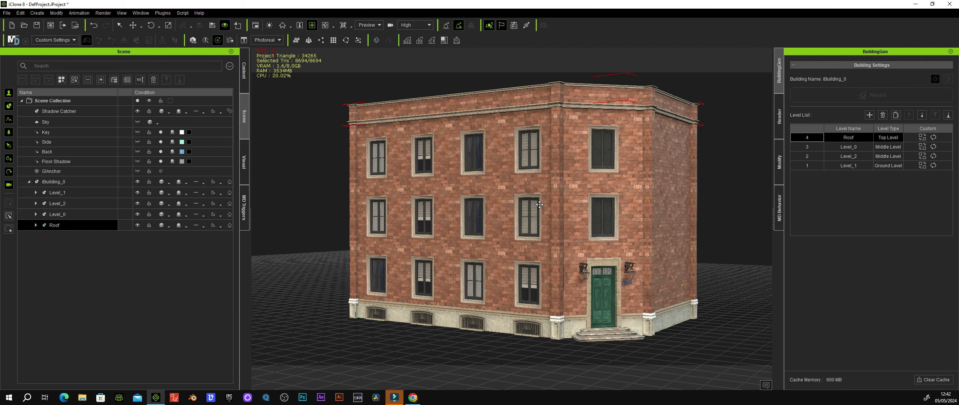
# Step: Add two roof levels and move Roof_1 down to sit just above the ground floor
pyautogui.click(897, 115)
pyautogui.click(896, 116)
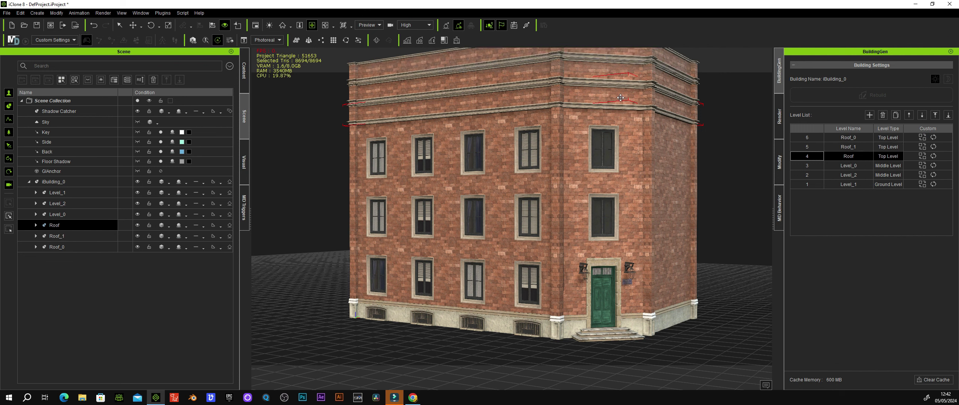
pyautogui.click(837, 149)
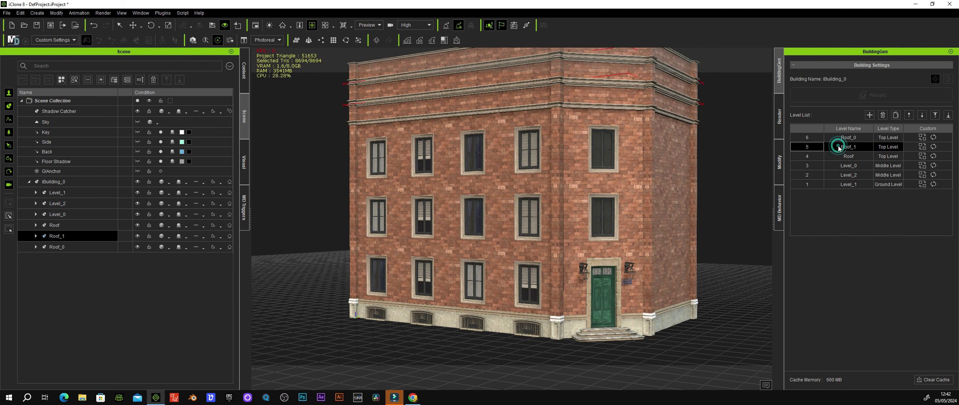
pyautogui.click(921, 116)
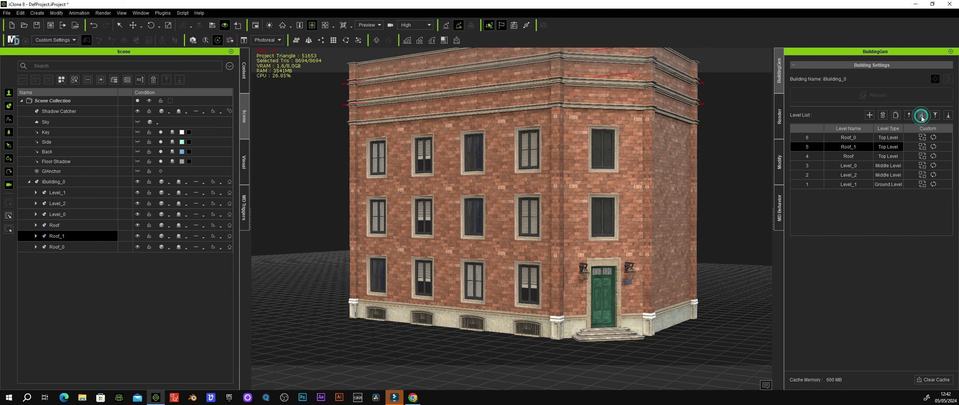
pyautogui.click(921, 115)
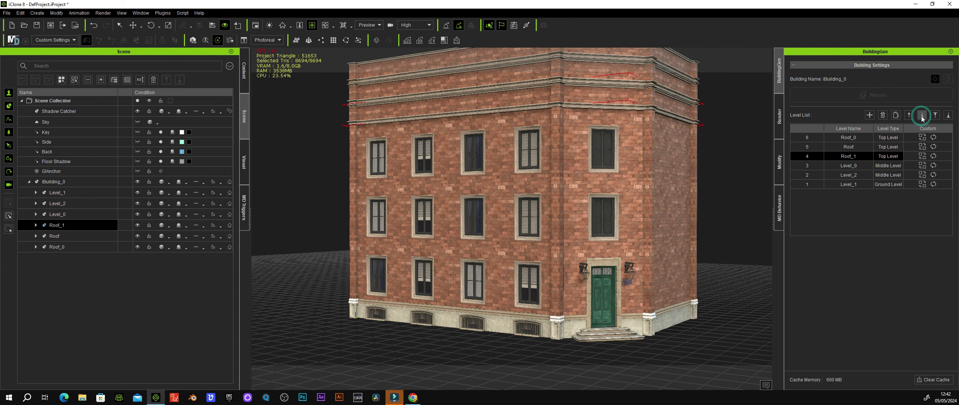
pyautogui.click(922, 115)
pyautogui.click(921, 115)
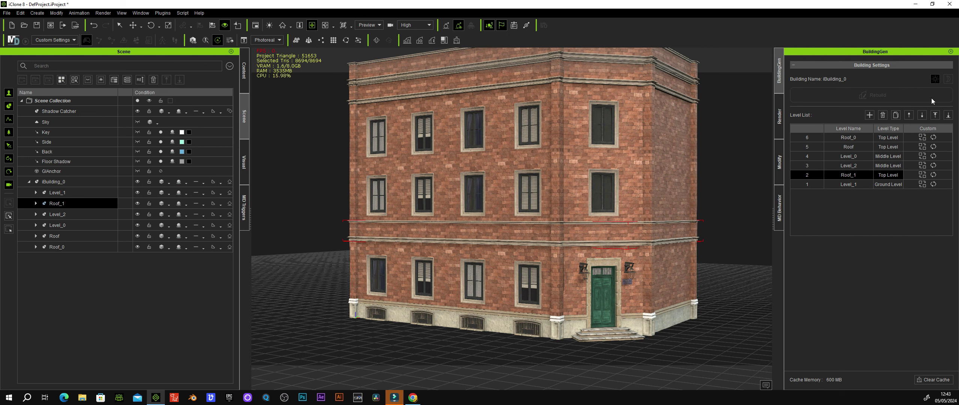
# Step: Move Roof_0 down to row 4, below Level_0
pyautogui.click(856, 138)
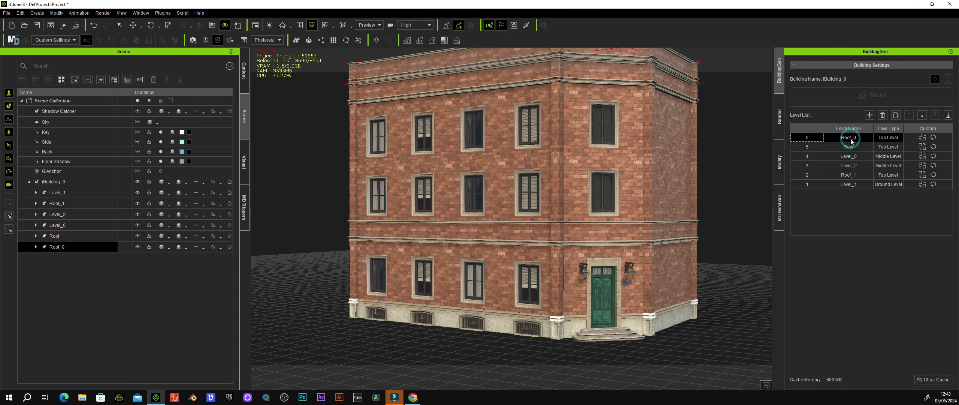
pyautogui.click(922, 115)
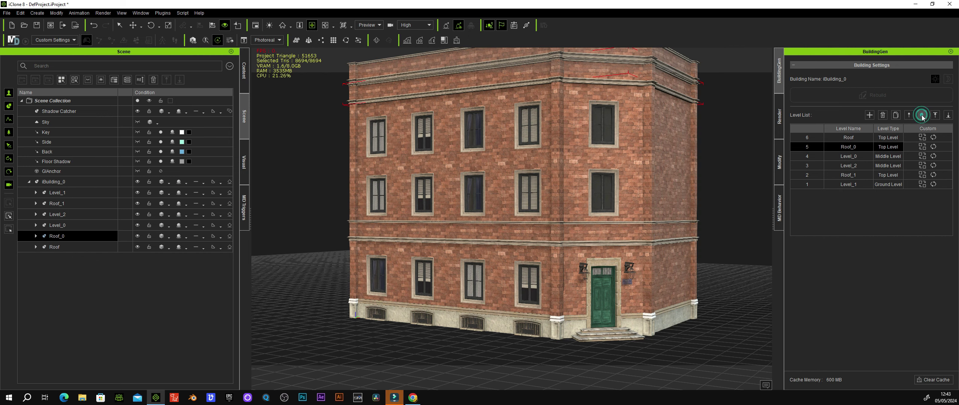
pyautogui.click(921, 115)
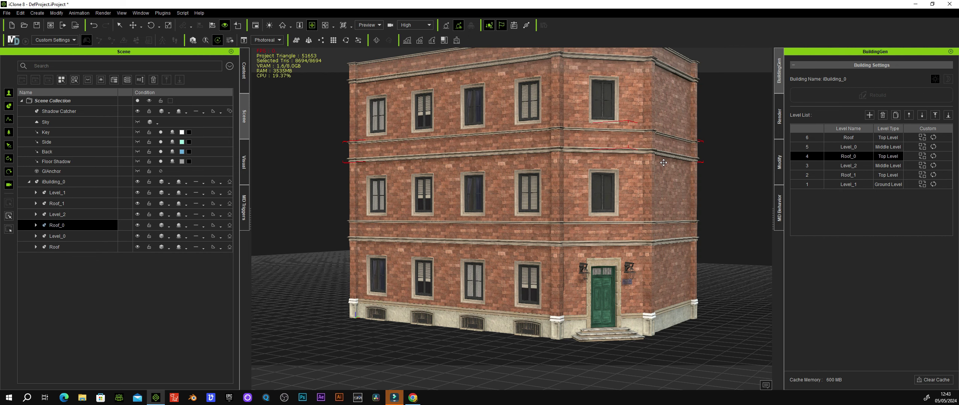
pyautogui.scroll(2, 663, 162)
pyautogui.scroll(2, 652, 171)
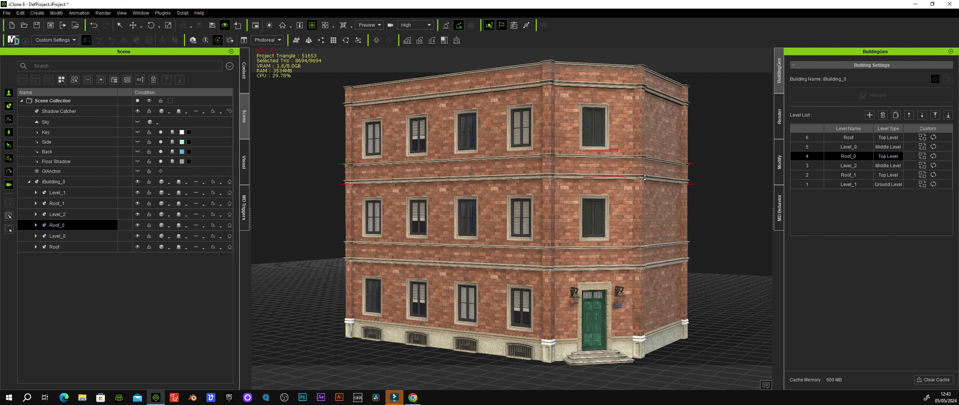
pyautogui.scroll(-1, 644, 178)
pyautogui.scroll(-2, 642, 178)
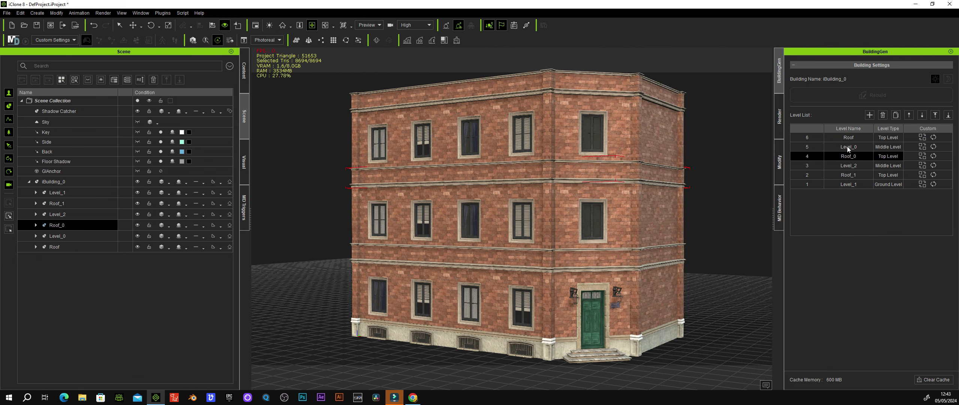
pyautogui.moveTo(569, 173); pyautogui.dragTo(576, 173, button='middle')
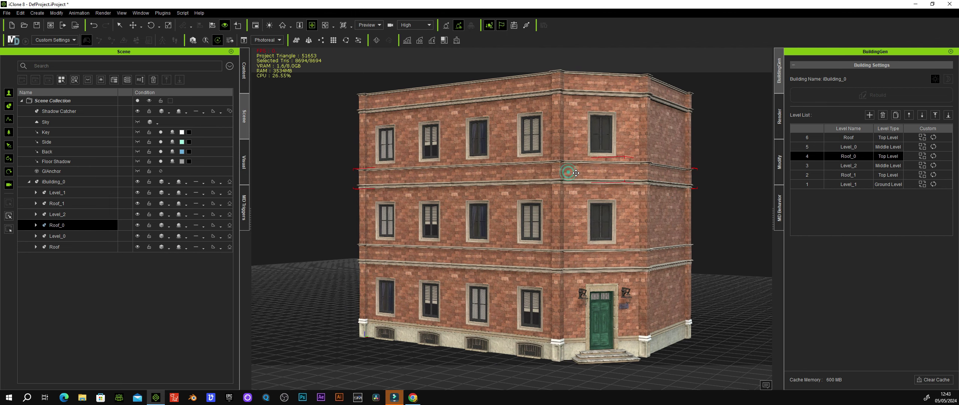
pyautogui.scroll(-1, 575, 174)
pyautogui.scroll(-1, 573, 174)
pyautogui.scroll(-1, 569, 175)
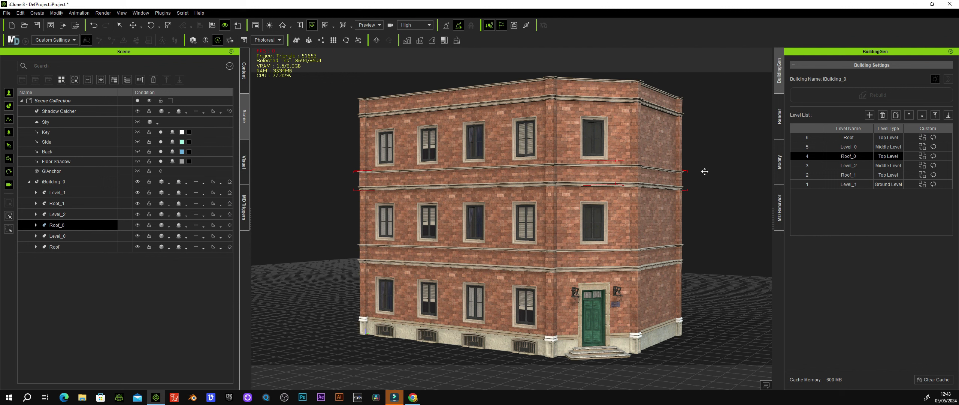
# Step: Clear the 600 MB building cache, select each level ending on Level_0, and open the Plugins menu
pyautogui.click(931, 380)
pyautogui.click(58, 194)
pyautogui.click(58, 205)
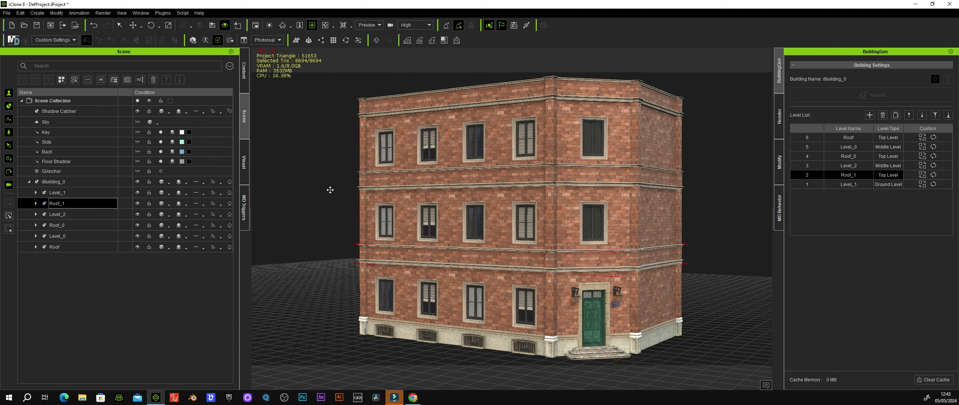
pyautogui.click(52, 215)
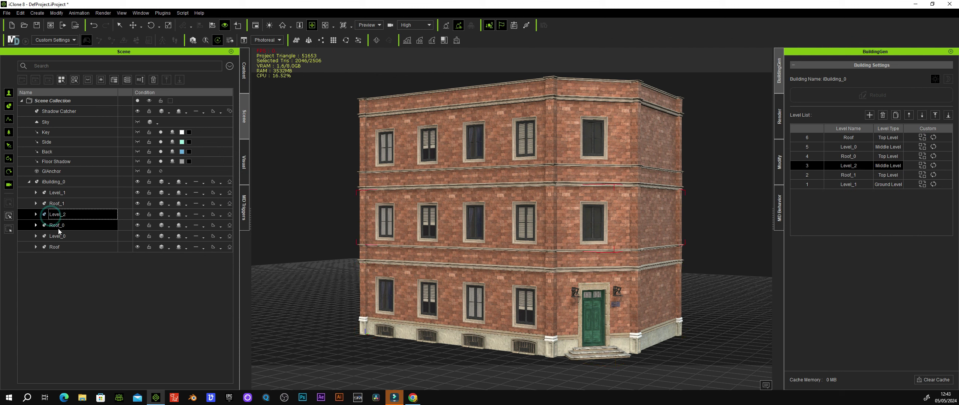
pyautogui.click(57, 225)
pyautogui.click(57, 236)
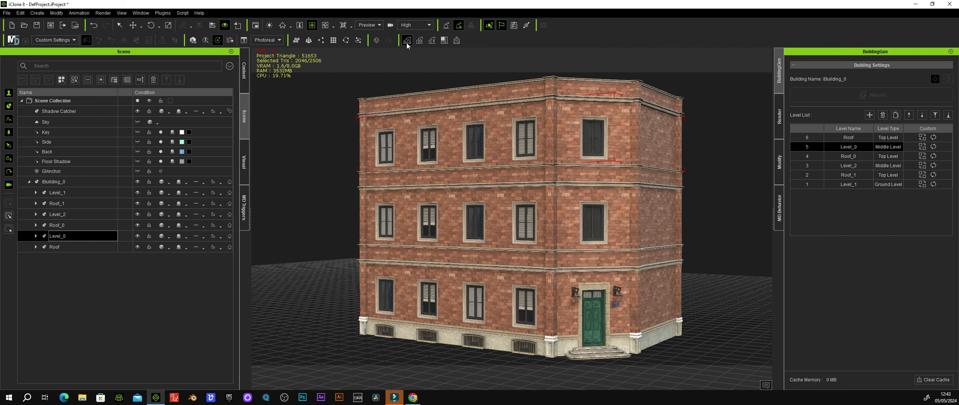
pyautogui.click(162, 13)
pyautogui.moveTo(182, 61)
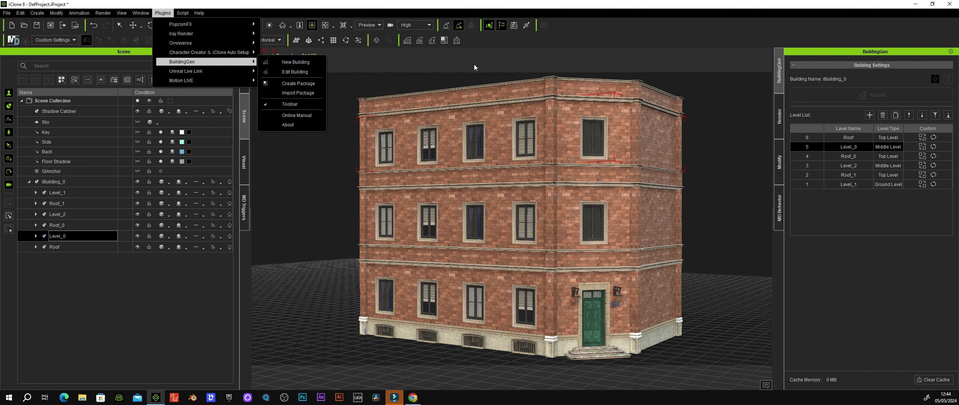
# Step: Open the Rebuilder for iBuilding_0, with Brick Wall style and Keep Structure on
pyautogui.click(286, 72)
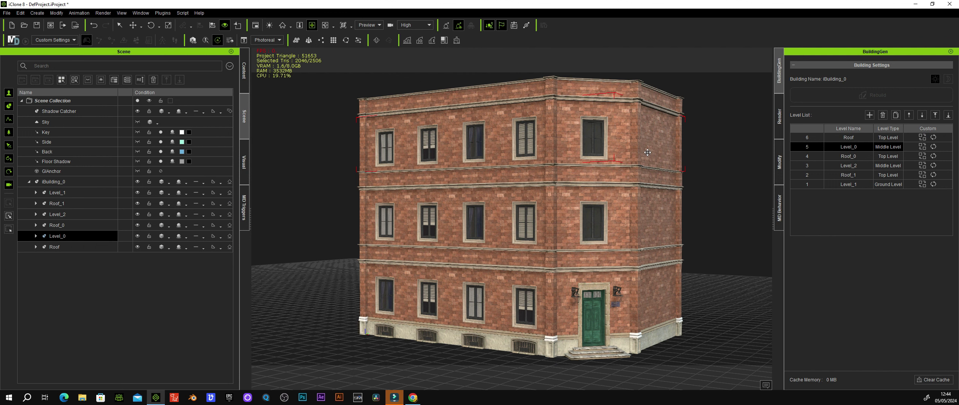
pyautogui.click(48, 182)
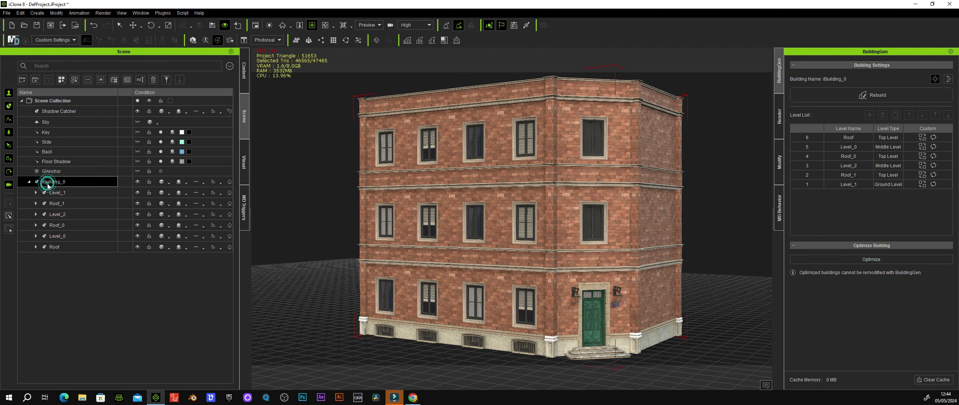
pyautogui.click(873, 96)
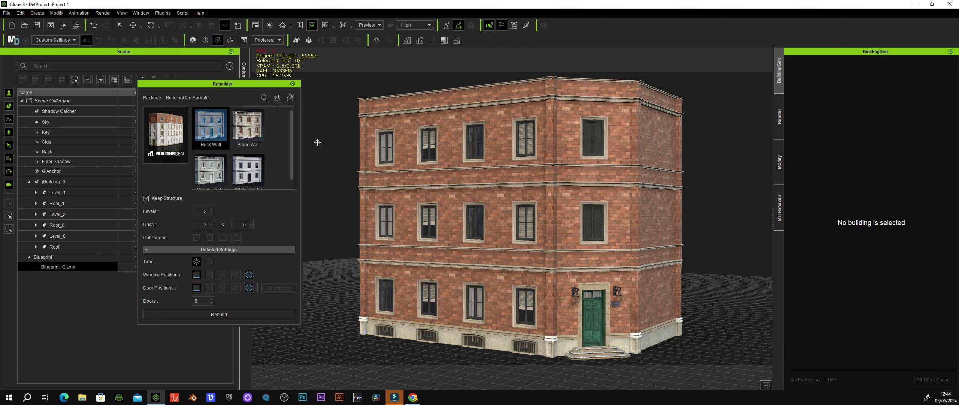
pyautogui.moveTo(232, 82); pyautogui.dragTo(212, 84)
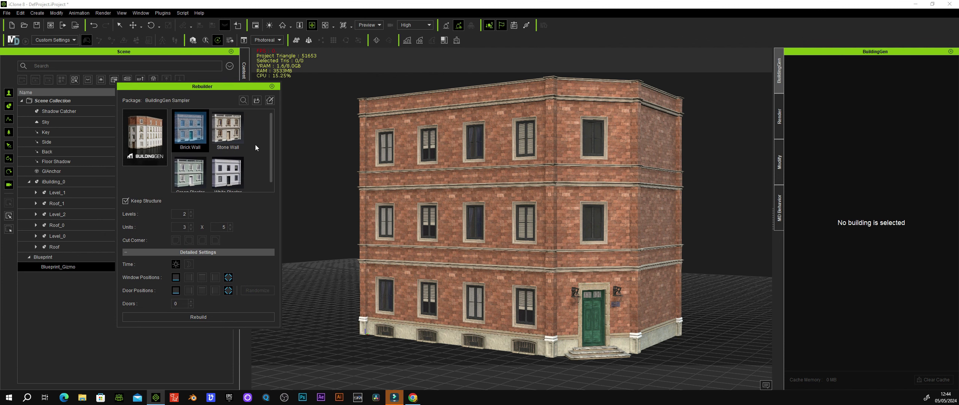
# Step: Remove unwanted Brick Wall ground-level corner and wall pieces and swap brick for light stone
pyautogui.click(269, 101)
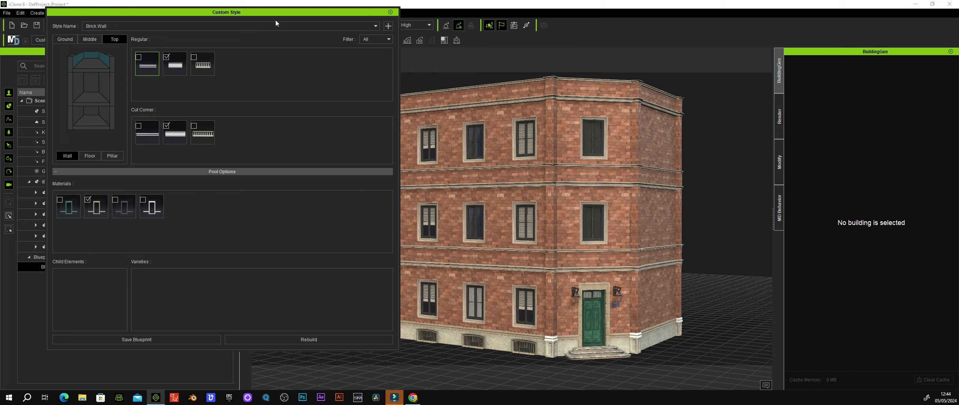
pyautogui.moveTo(266, 12)
pyautogui.mouseDown()
pyautogui.moveTo(428, 30)
pyautogui.moveTo(221, 30)
pyautogui.mouseUp()
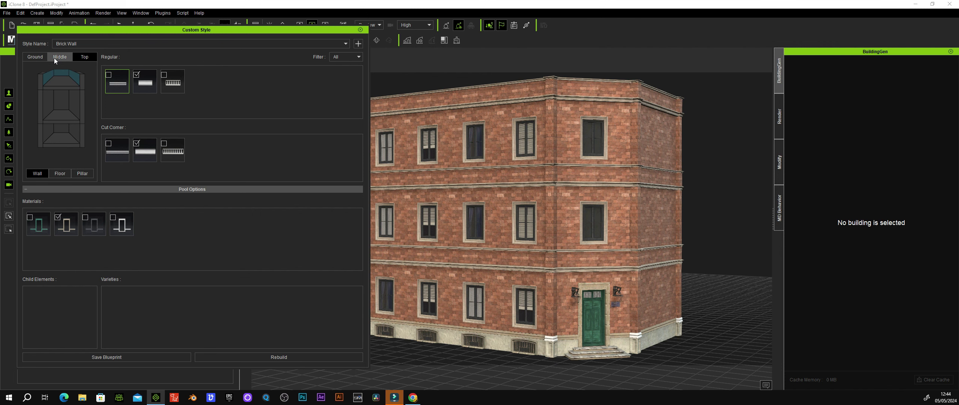
pyautogui.click(38, 57)
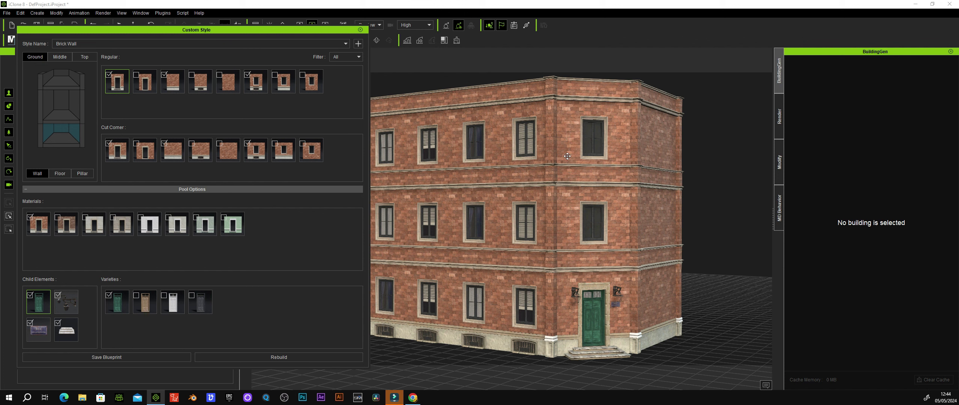
pyautogui.click(120, 153)
pyautogui.click(247, 144)
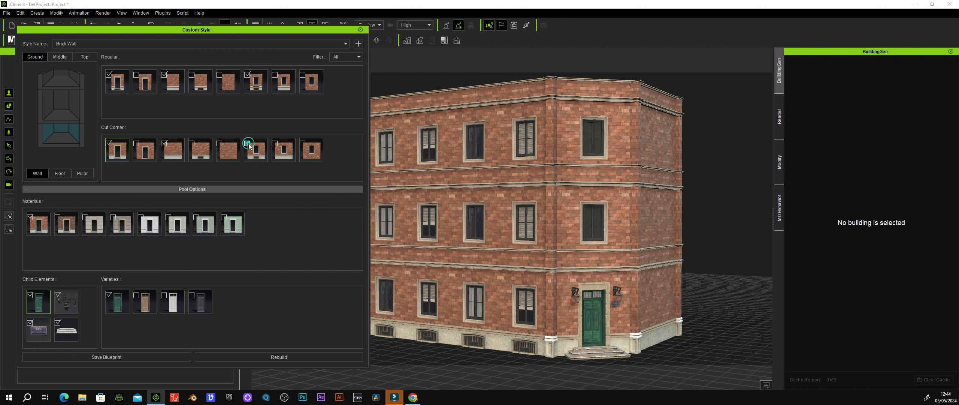
pyautogui.click(165, 144)
pyautogui.click(247, 75)
pyautogui.moveTo(116, 150)
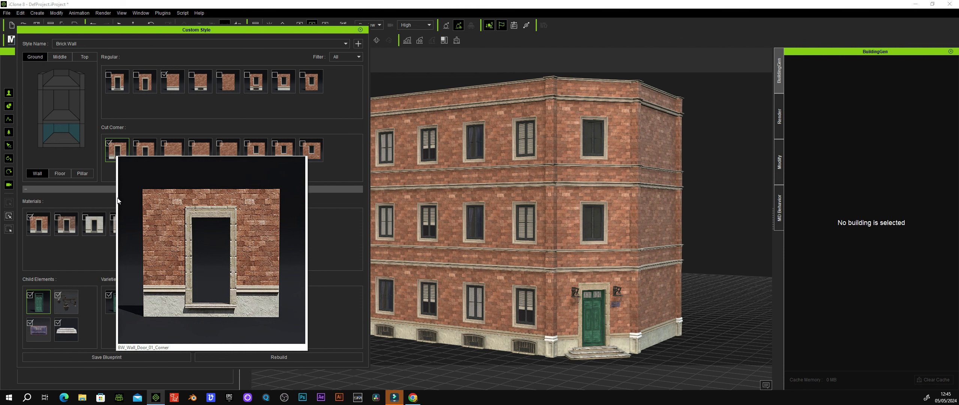
pyautogui.click(30, 216)
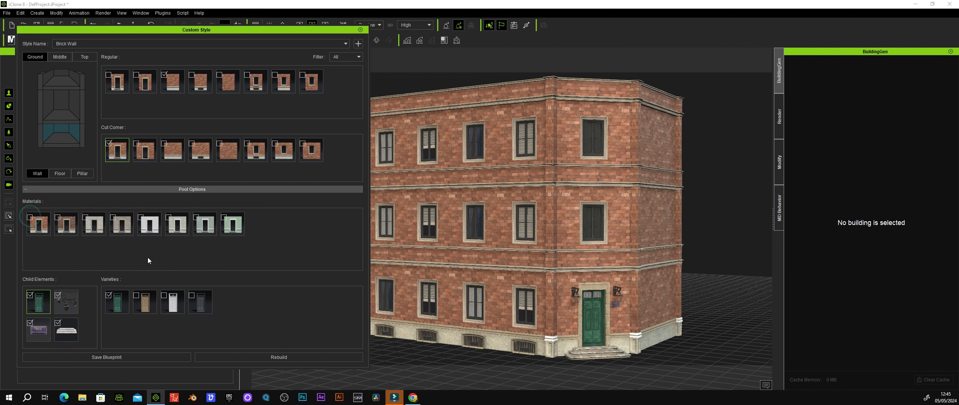
pyautogui.click(168, 217)
# Step: Keep only the third corner piece on the middle level and replace brick with white plaster
pyautogui.click(58, 58)
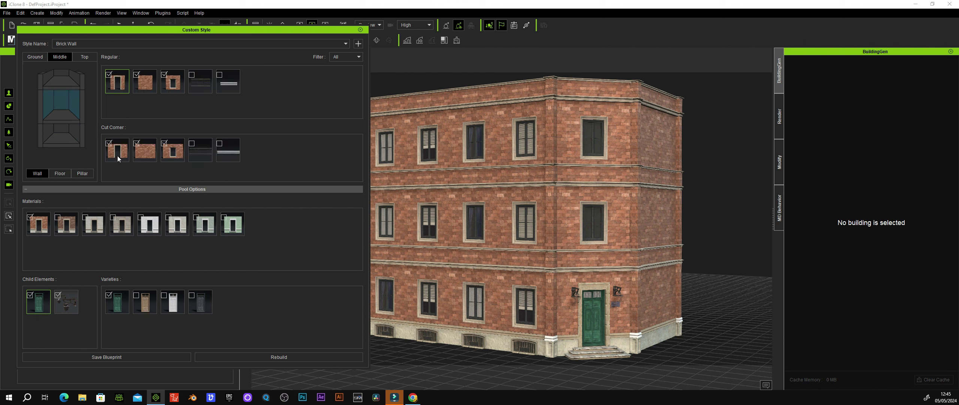
pyautogui.click(136, 144)
pyautogui.click(165, 75)
pyautogui.click(137, 74)
pyautogui.click(110, 75)
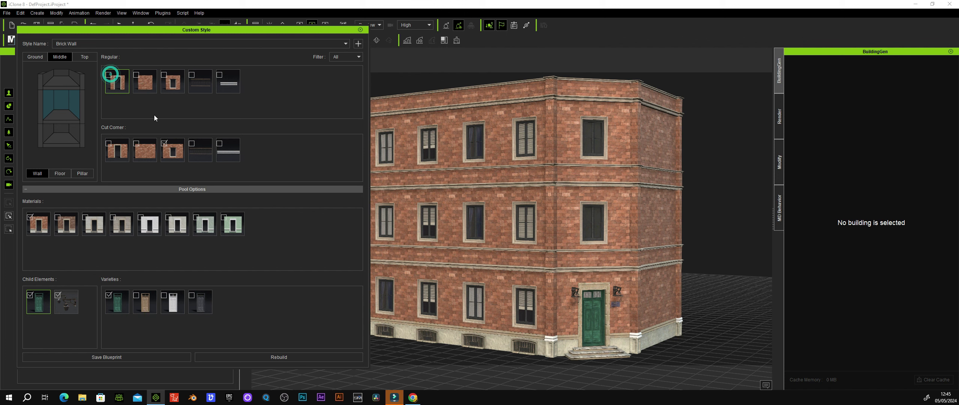
pyautogui.click(174, 155)
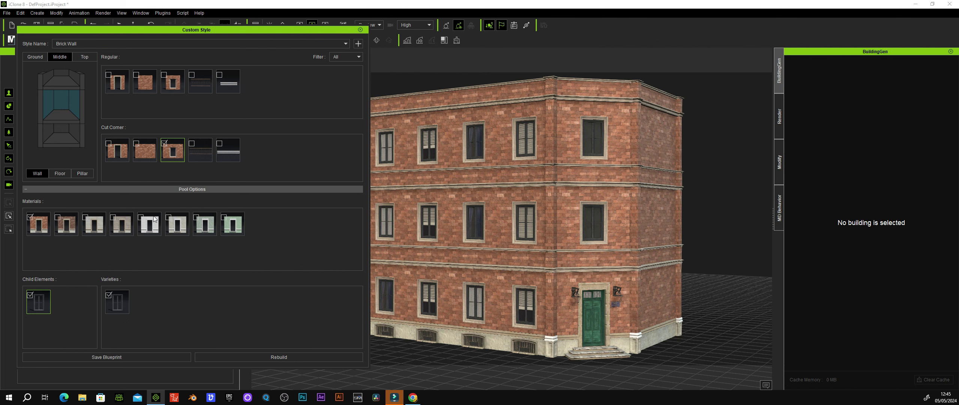
pyautogui.click(142, 219)
pyautogui.moveTo(149, 224)
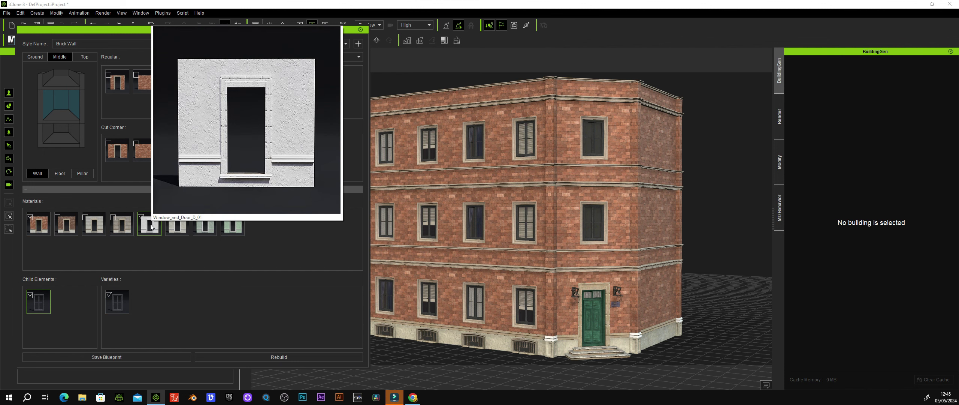
pyautogui.click(32, 218)
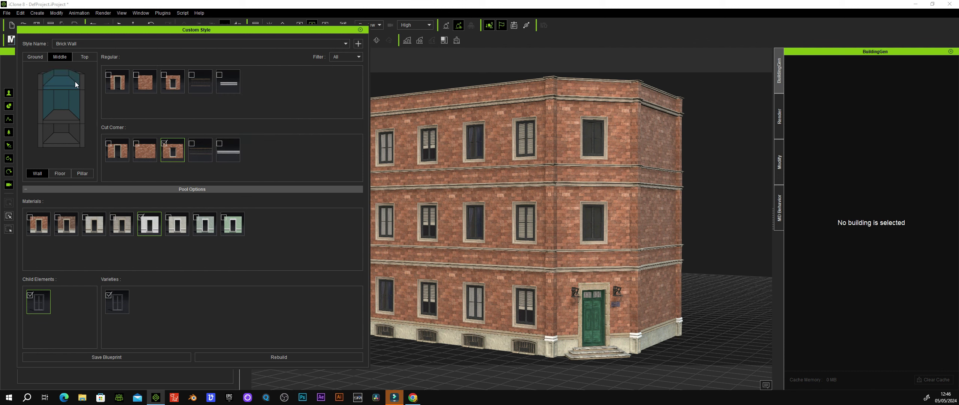
pyautogui.click(85, 58)
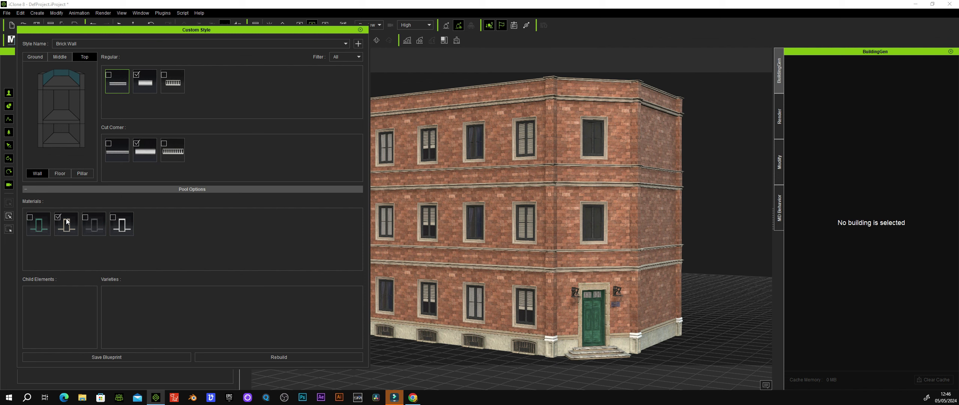
pyautogui.moveTo(66, 224)
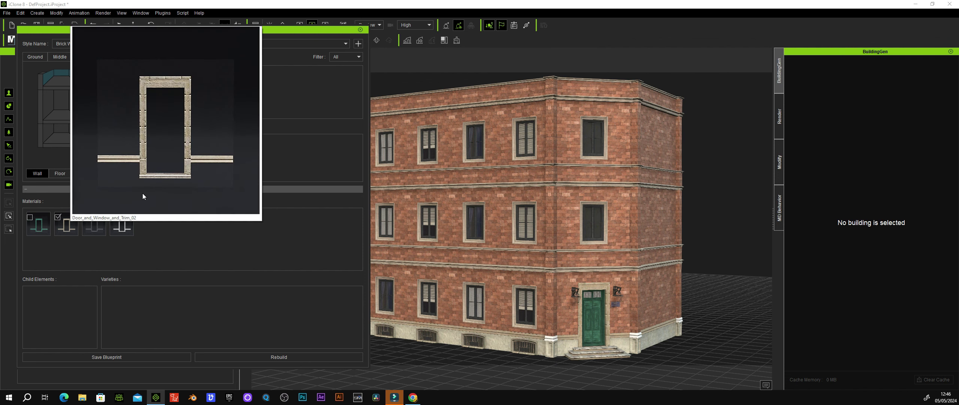
# Step: Switch the top trim and middle level materials from brick to white
pyautogui.click(142, 217)
pyautogui.click(29, 217)
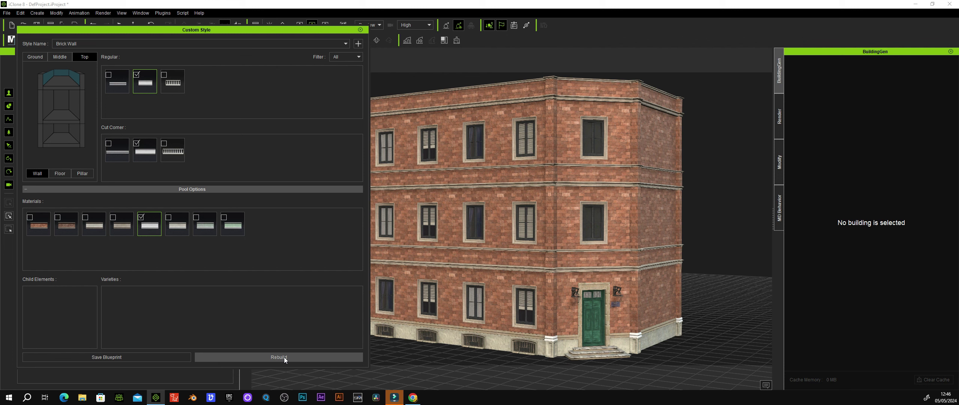
pyautogui.click(60, 58)
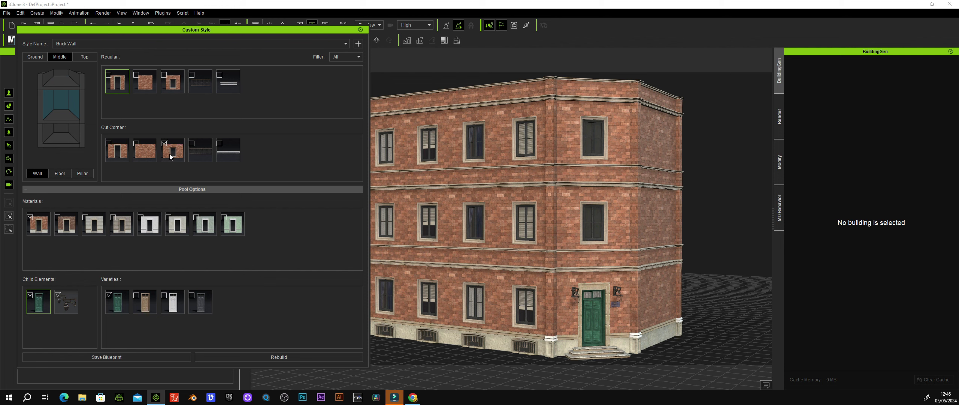
pyautogui.click(30, 217)
pyautogui.click(141, 217)
# Step: Give the ground level white plaster and the wooden door, drop a wall piece, and rebuild
pyautogui.click(35, 58)
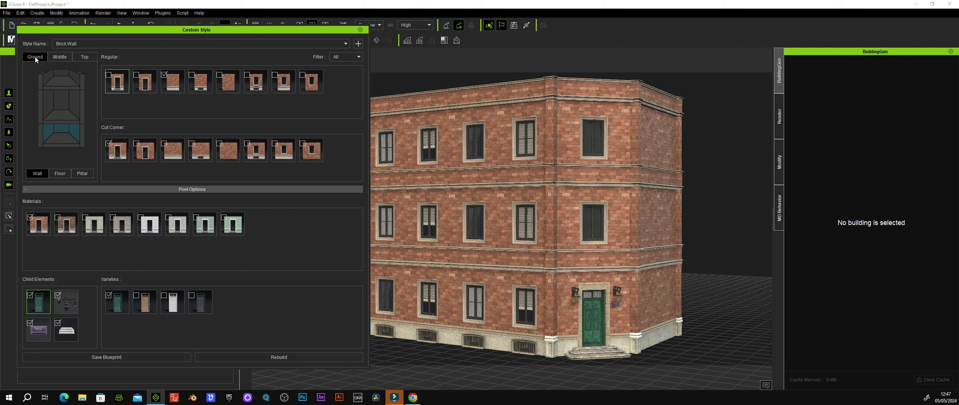
pyautogui.click(165, 73)
pyautogui.click(140, 217)
pyautogui.click(30, 218)
pyautogui.click(109, 295)
pyautogui.click(141, 308)
pyautogui.click(282, 356)
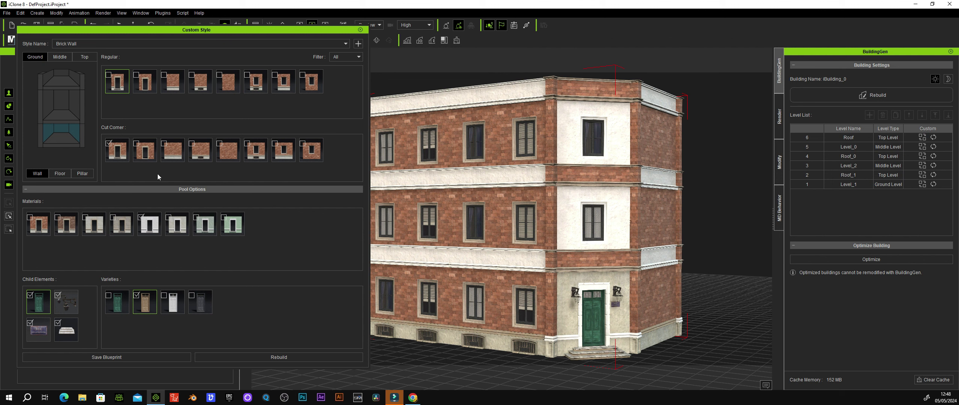
pyautogui.click(88, 58)
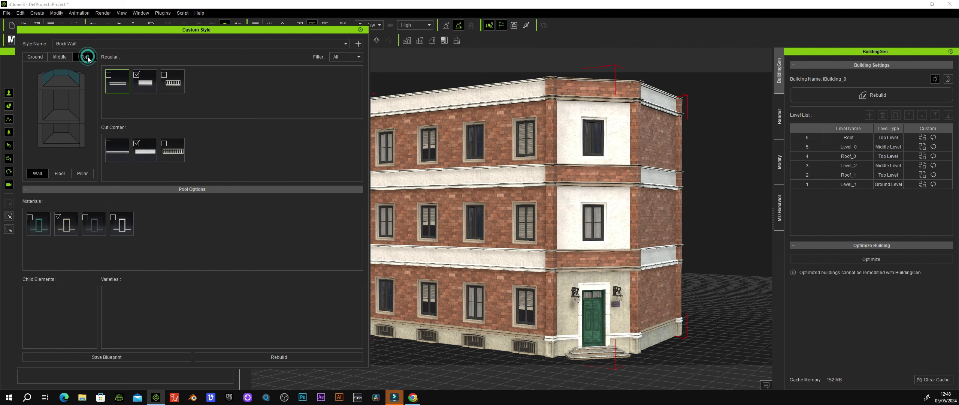
# Step: Make the top-level middle corner trim white plaster instead of brick and rebuild
pyautogui.click(145, 147)
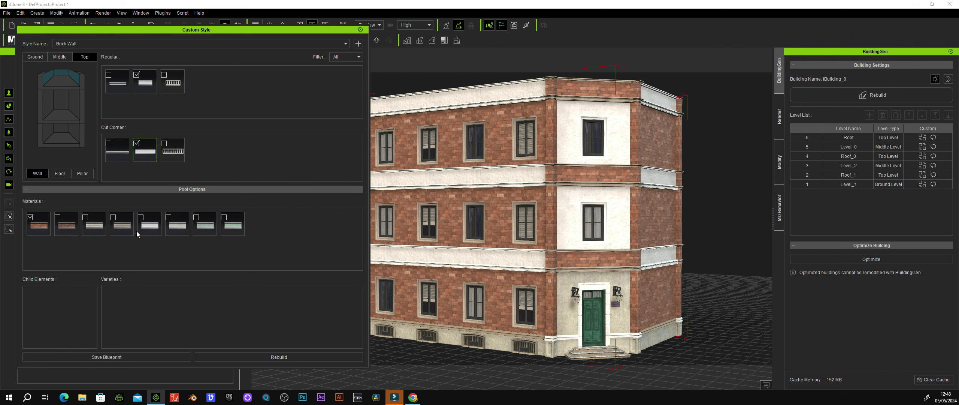
pyautogui.click(142, 219)
pyautogui.click(30, 217)
pyautogui.click(275, 358)
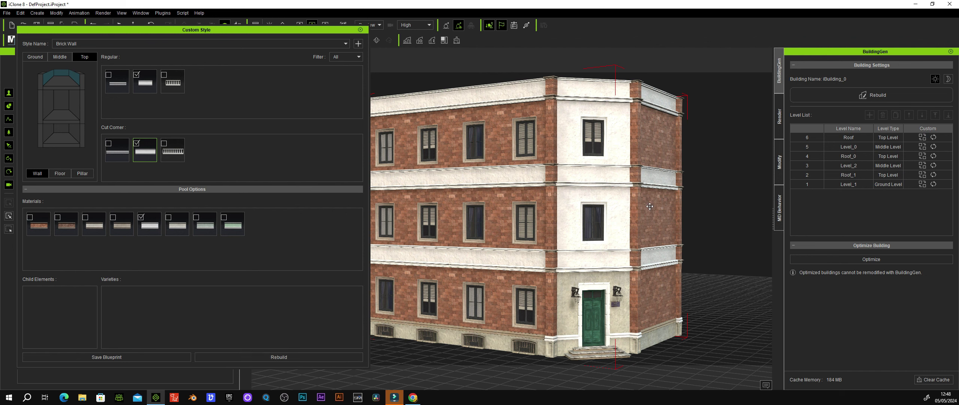
pyautogui.click(80, 174)
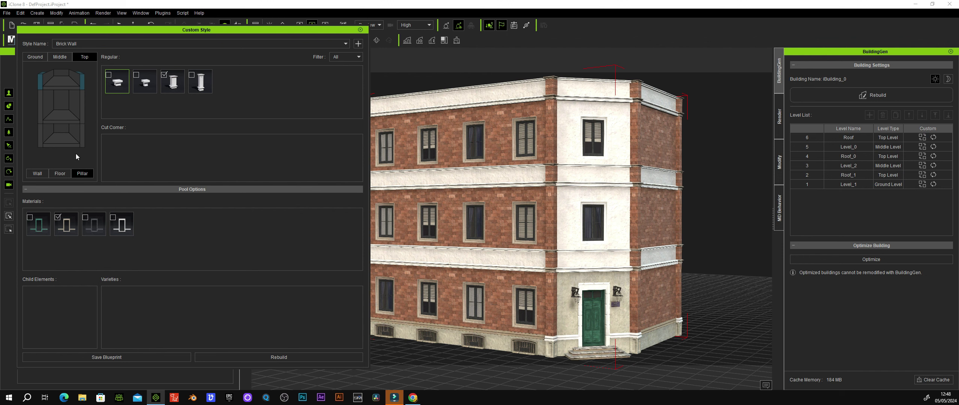
# Step: Replace brick with the white material on the ground and middle corner pillars
pyautogui.click(35, 59)
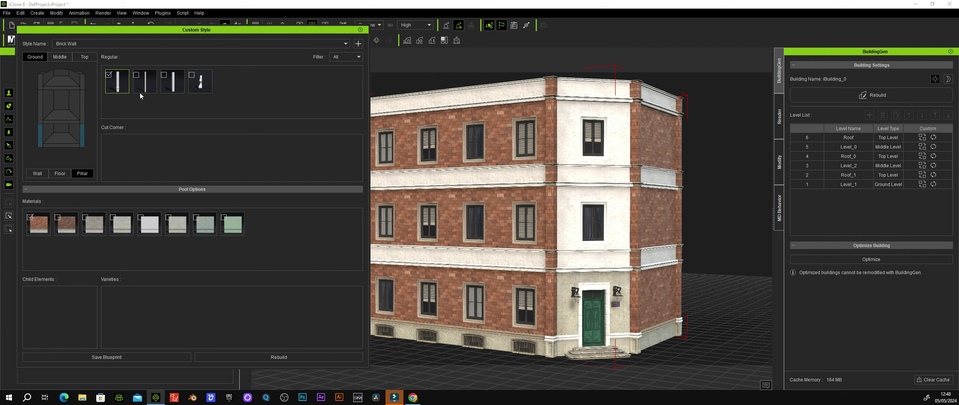
pyautogui.moveTo(39, 224)
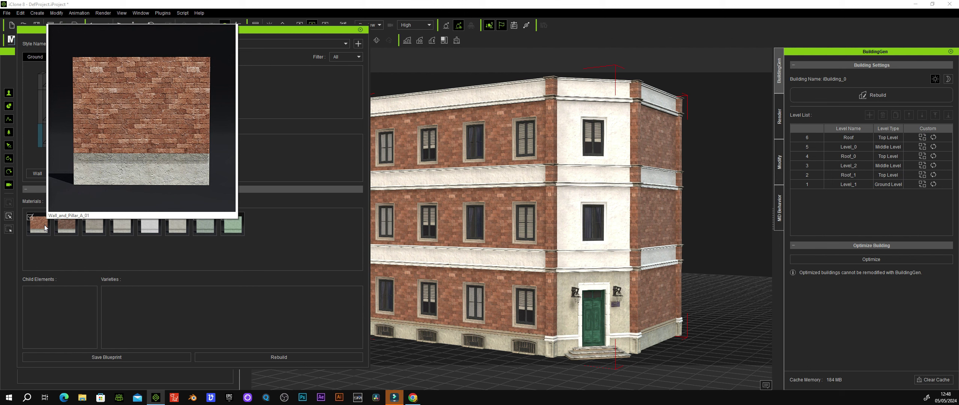
pyautogui.click(31, 218)
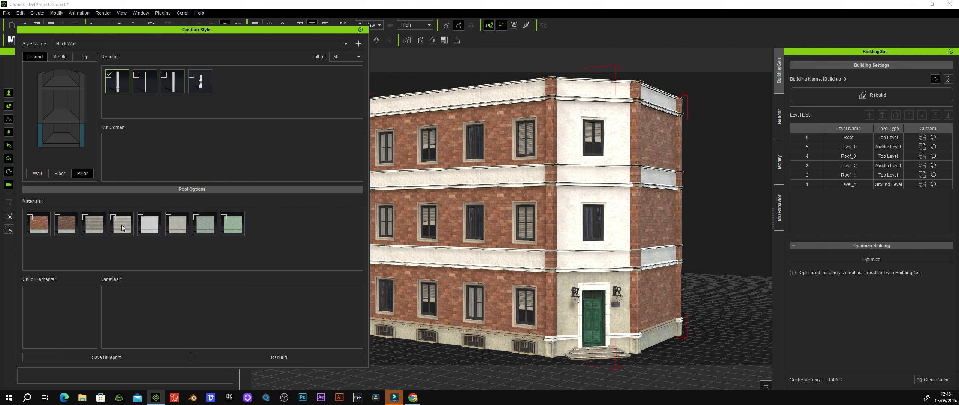
pyautogui.click(141, 217)
pyautogui.click(151, 229)
pyautogui.click(67, 58)
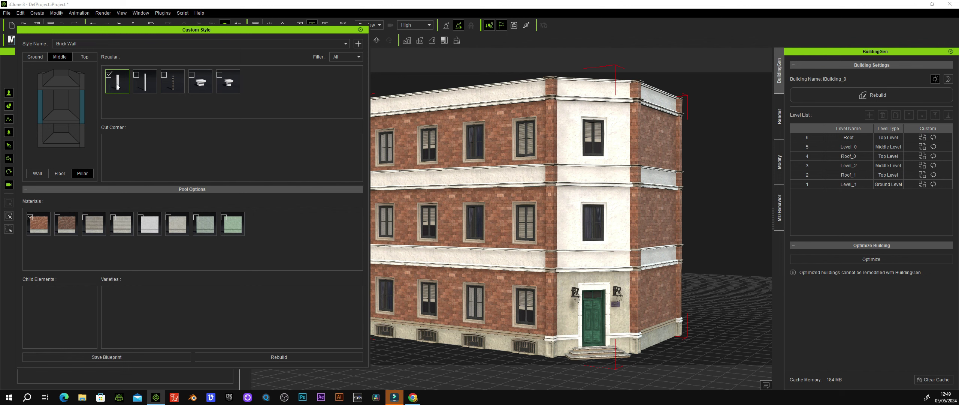
pyautogui.click(30, 217)
pyautogui.click(140, 218)
# Step: Set the top pillars to the first material instead of the second and rebuild
pyautogui.click(85, 57)
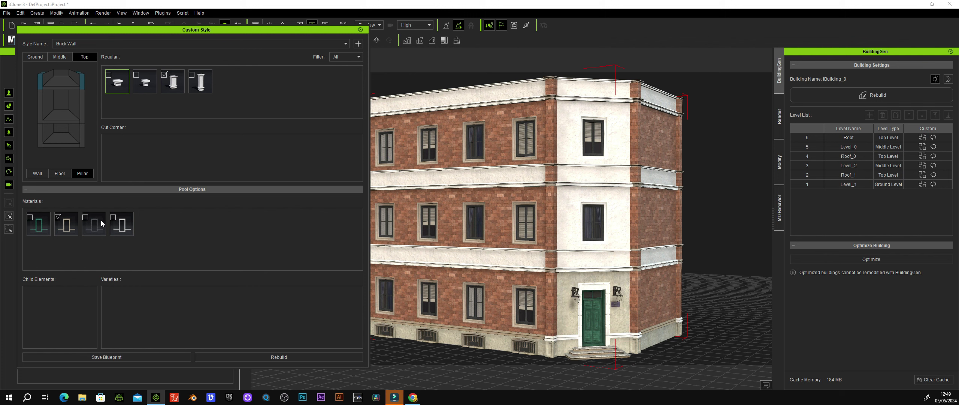
pyautogui.click(58, 218)
pyautogui.click(30, 217)
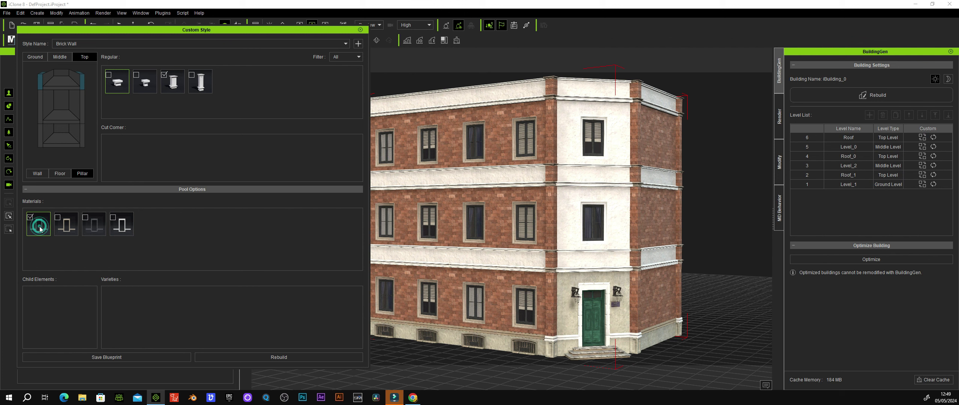
pyautogui.click(277, 356)
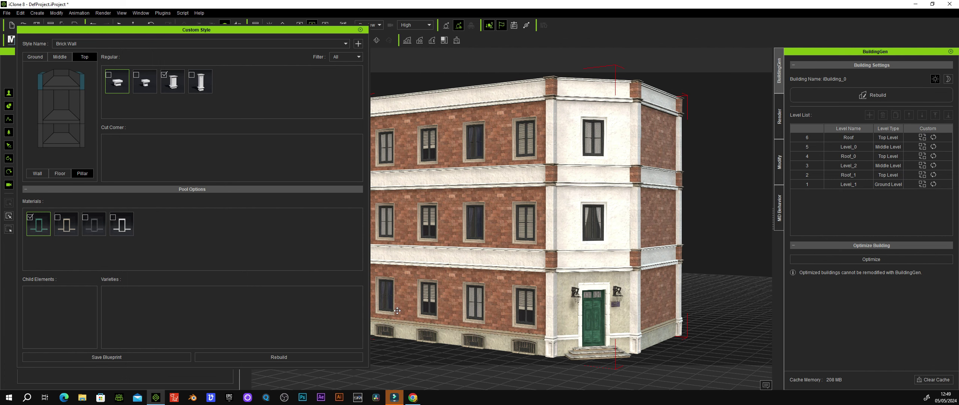
# Step: Switch the third top pillar from brick to the white material, rebuild, and shift the building up-left
pyautogui.moveTo(443, 275)
pyautogui.mouseDown(button='middle')
pyautogui.moveTo(457, 268)
pyautogui.moveTo(512, 279)
pyautogui.mouseUp(button='middle')
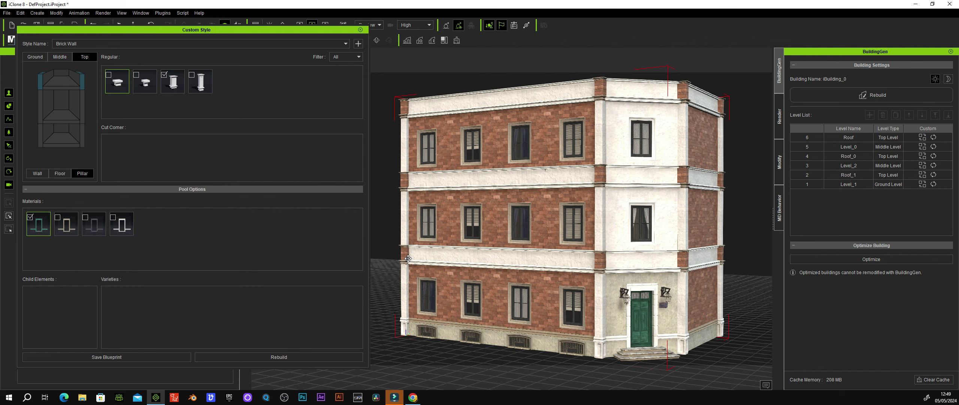
pyautogui.click(175, 85)
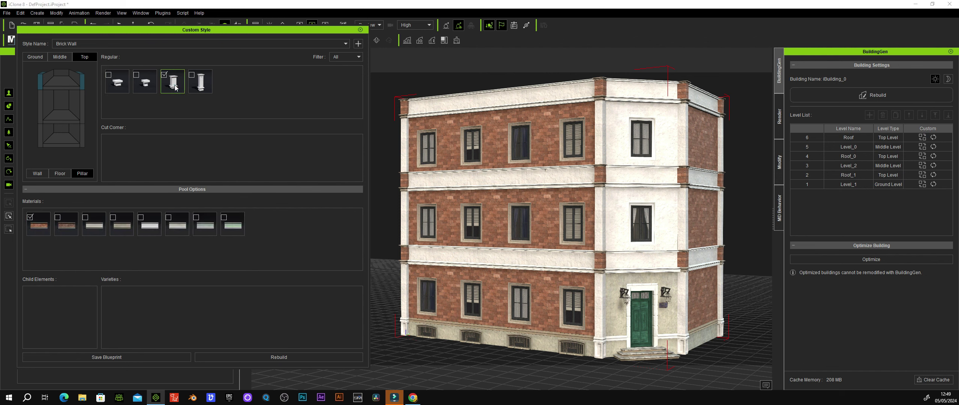
pyautogui.click(30, 217)
pyautogui.click(141, 218)
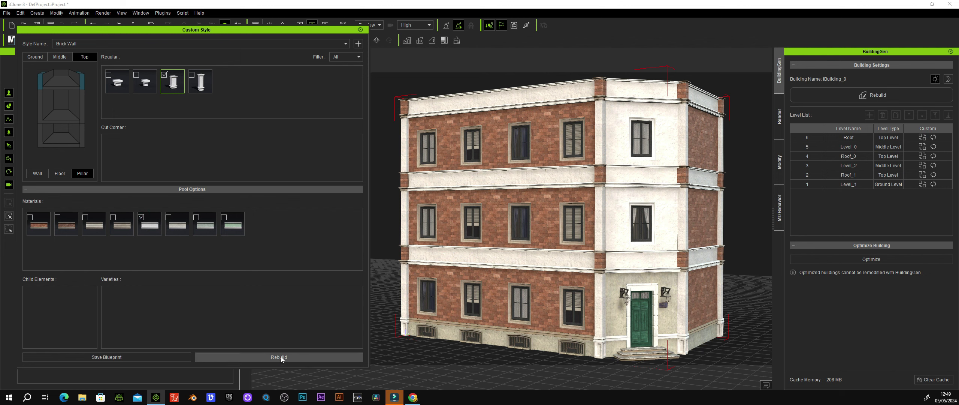
pyautogui.click(152, 228)
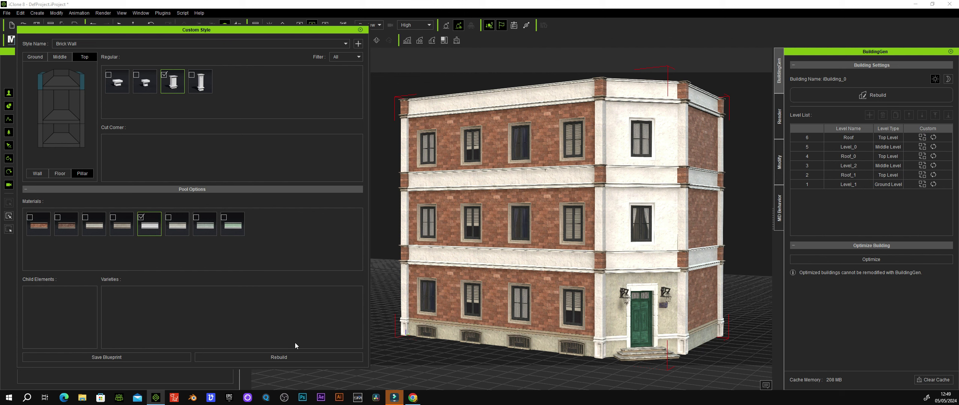
pyautogui.click(278, 358)
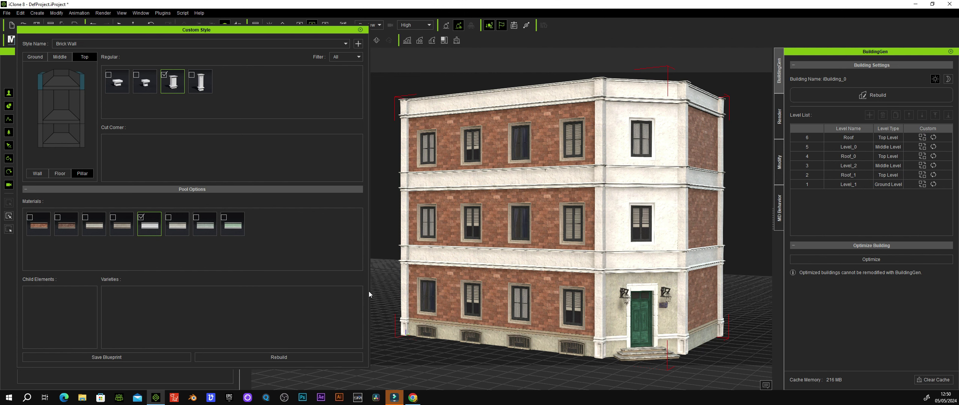
pyautogui.moveTo(654, 260); pyautogui.dragTo(643, 253)
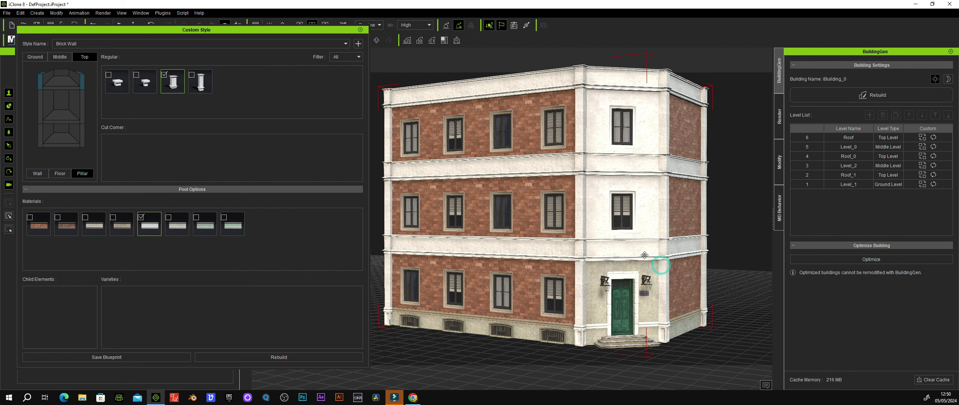
# Step: Give the ground-level regular and cut-corner wall pieces the light material
pyautogui.click(39, 57)
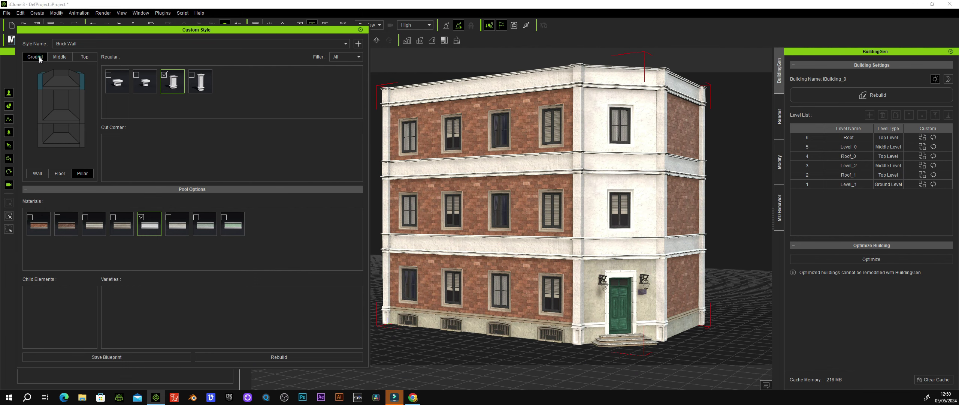
pyautogui.click(38, 175)
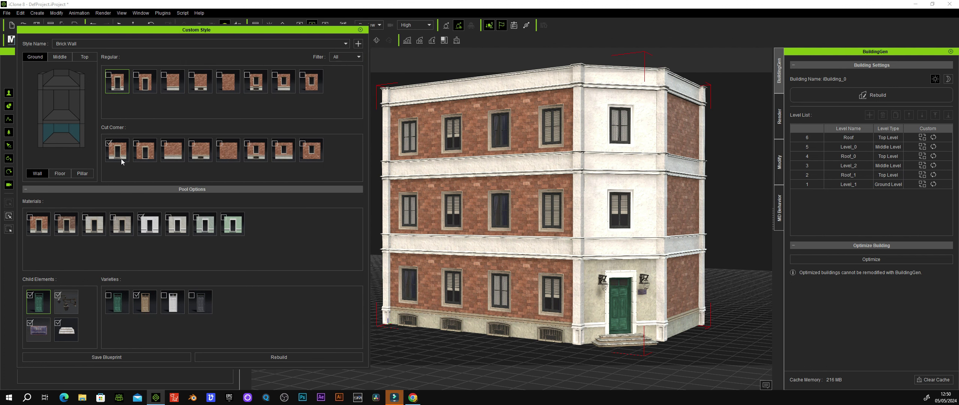
pyautogui.click(152, 228)
pyautogui.click(121, 156)
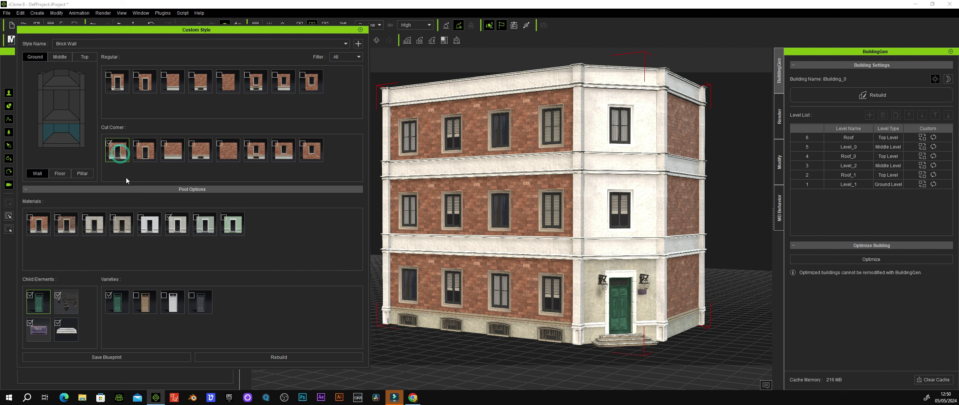
pyautogui.click(152, 224)
# Step: Replace the green door with the tan wooden door in the varieties and rebuild
pyautogui.click(136, 295)
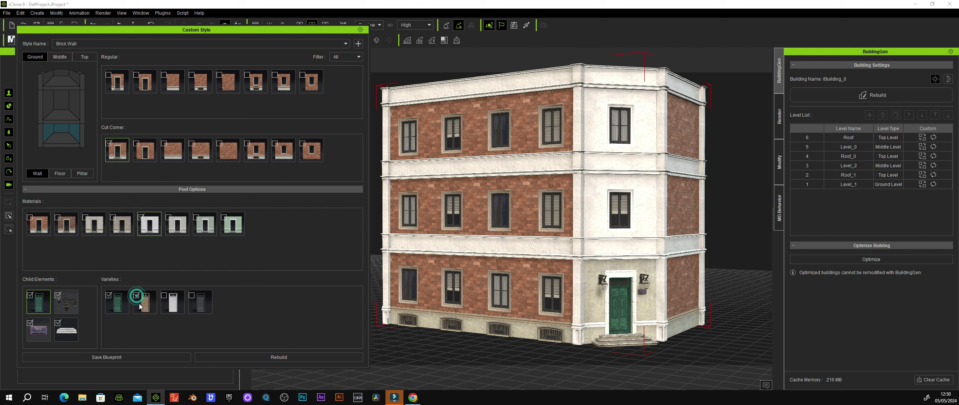
pyautogui.click(109, 295)
pyautogui.click(289, 358)
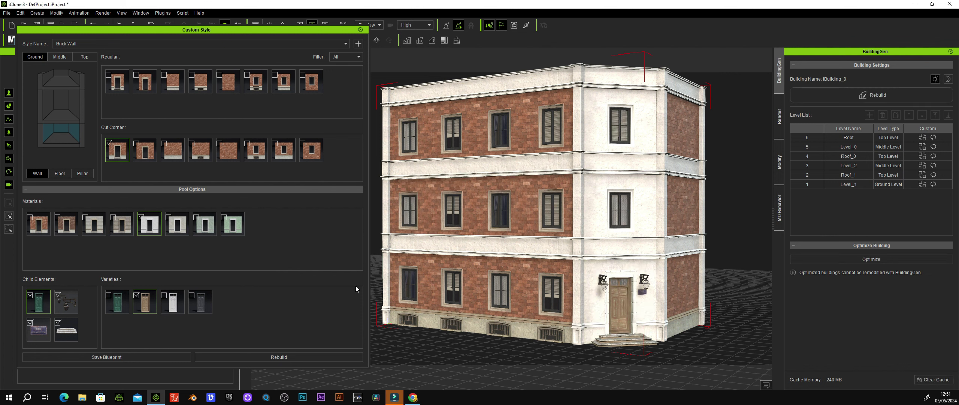
pyautogui.moveTo(589, 225)
pyautogui.mouseDown(button='middle')
pyautogui.moveTo(598, 225)
pyautogui.moveTo(590, 229)
pyautogui.mouseUp(button='middle')
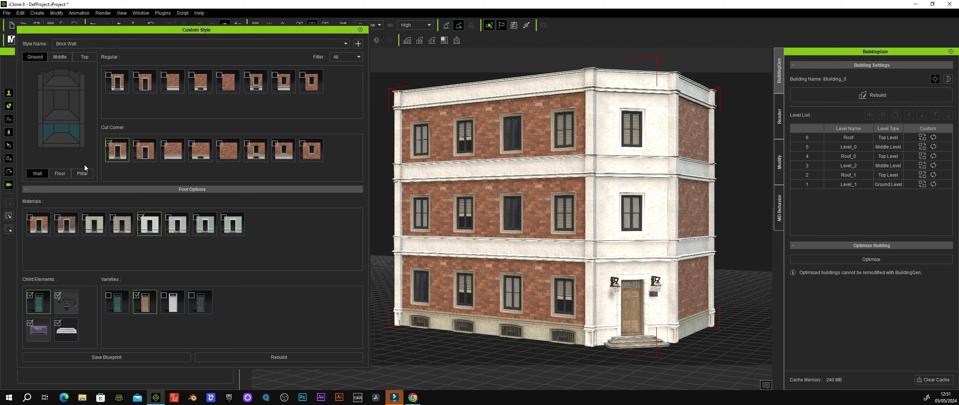
# Step: Switch the top-level regular and cut-corner floor tiles from the first to the fourth material, then rebuild
pyautogui.click(58, 173)
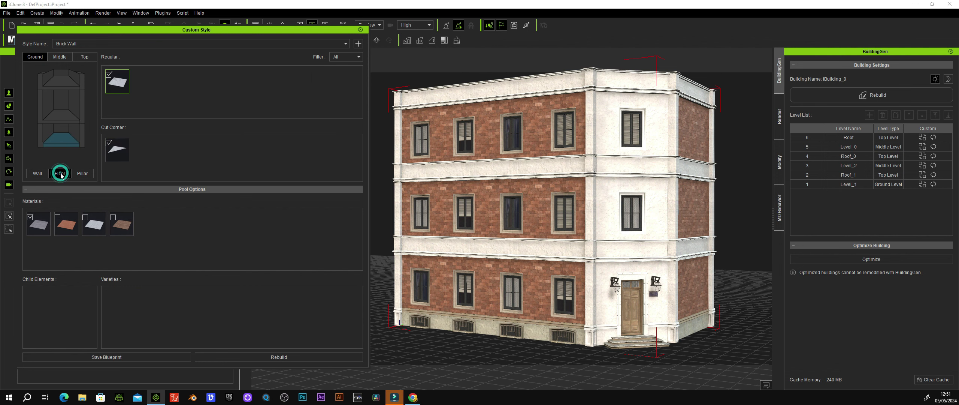
pyautogui.click(86, 58)
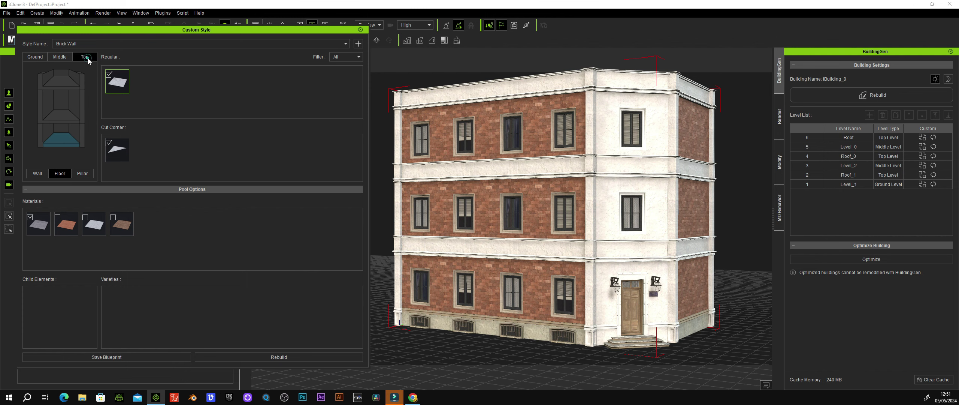
pyautogui.moveTo(465, 112); pyautogui.dragTo(510, 210, button='right')
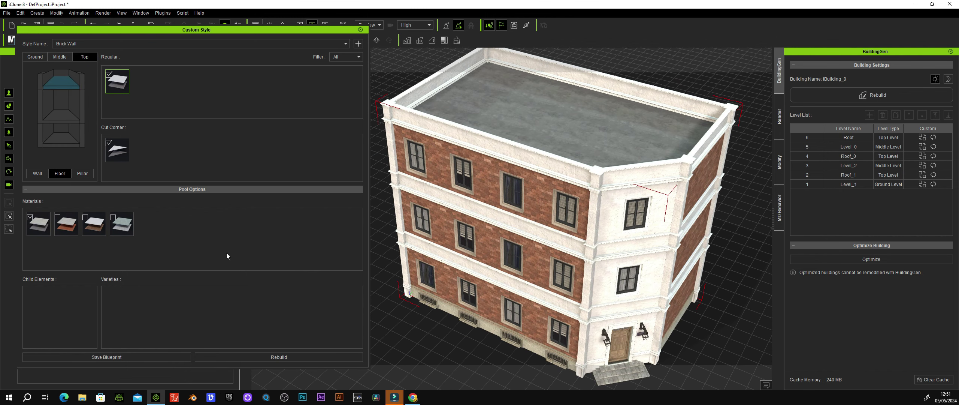
pyautogui.click(117, 221)
pyautogui.click(122, 151)
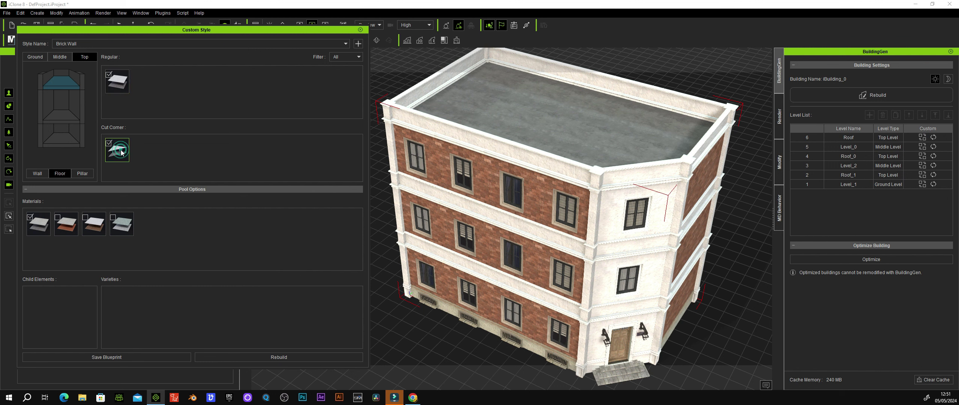
pyautogui.click(115, 218)
pyautogui.click(121, 87)
pyautogui.click(30, 217)
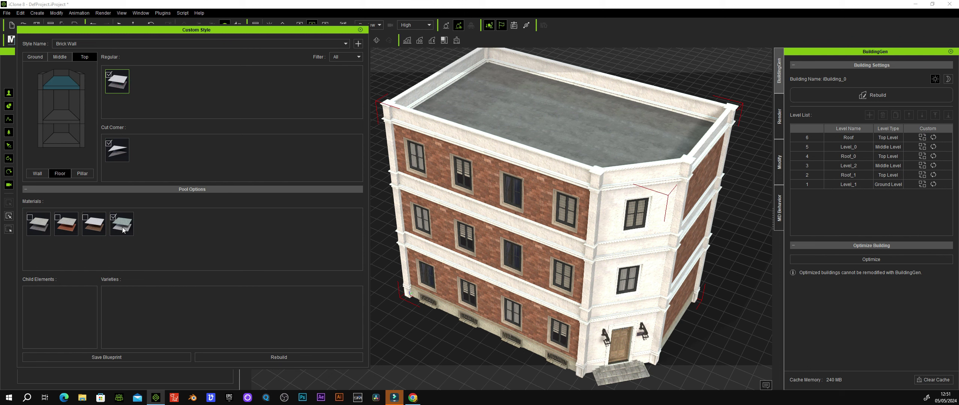
pyautogui.click(283, 356)
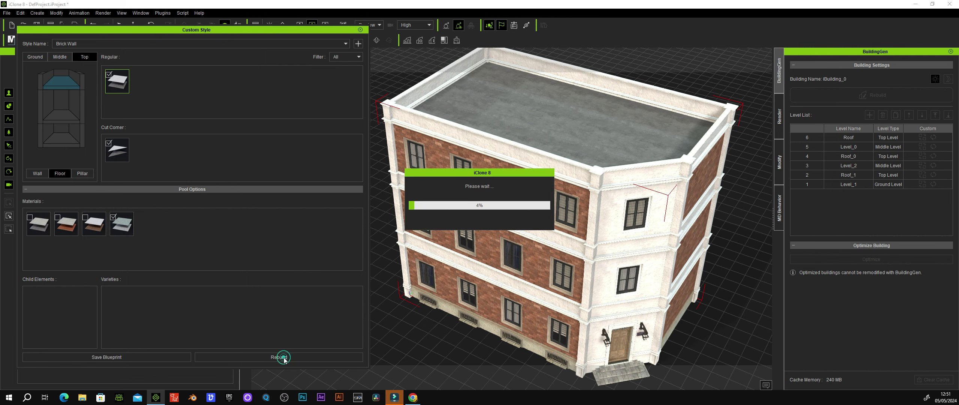
pyautogui.moveTo(599, 152)
pyautogui.mouseDown(button='middle')
pyautogui.moveTo(527, 153)
pyautogui.moveTo(496, 171)
pyautogui.moveTo(518, 215)
pyautogui.mouseUp(button='middle')
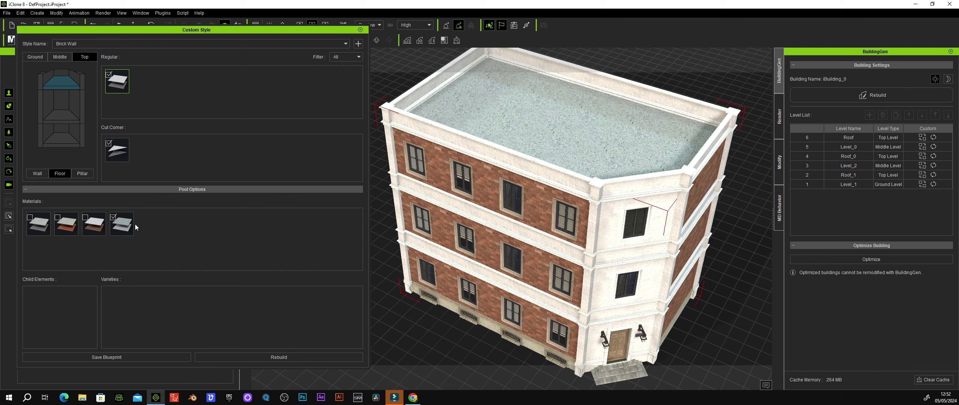
pyautogui.moveTo(38, 223)
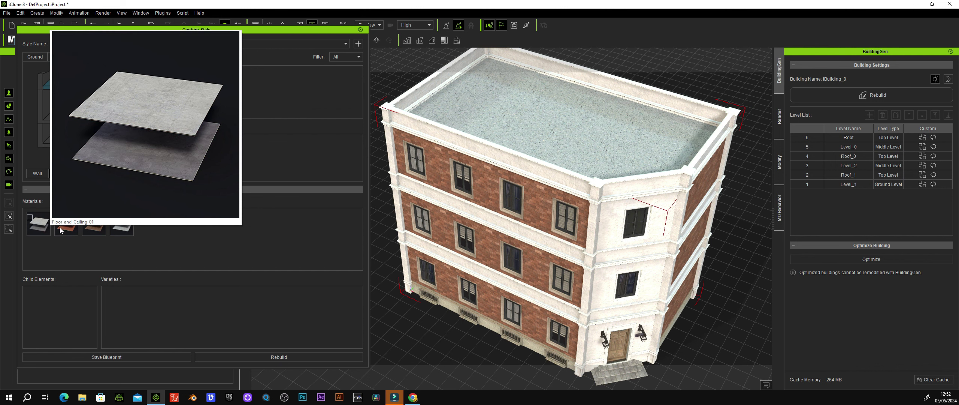
# Step: Re-enable the first material and drop the fourth on both top floor tiles, then rebuild
pyautogui.click(30, 217)
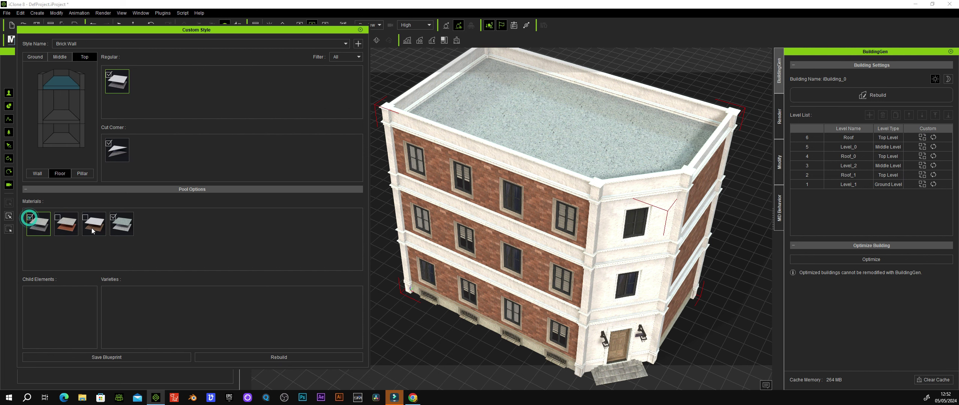
pyautogui.click(113, 217)
pyautogui.click(125, 147)
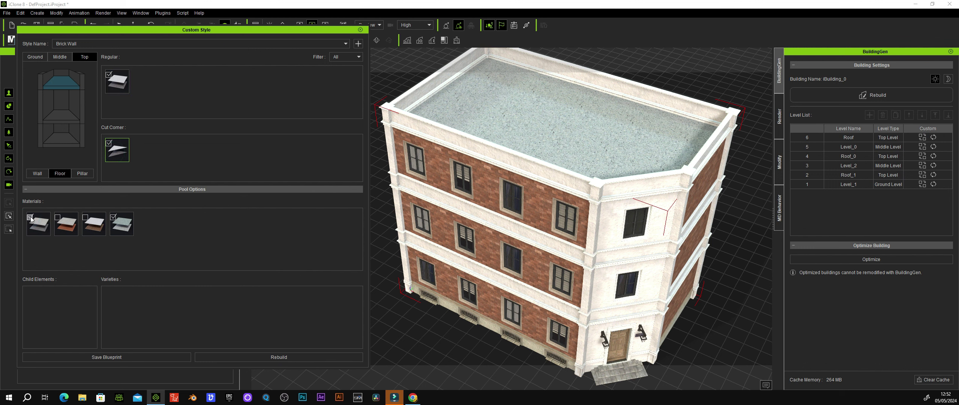
pyautogui.click(129, 87)
pyautogui.click(117, 151)
pyautogui.click(113, 217)
pyautogui.click(123, 89)
pyautogui.click(281, 358)
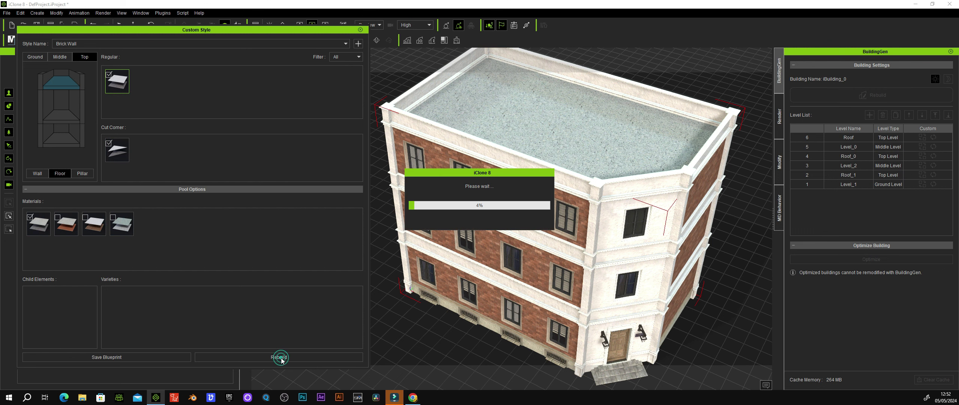
pyautogui.moveTo(496, 220)
pyautogui.mouseDown(button='right')
pyautogui.moveTo(508, 205)
pyautogui.moveTo(539, 213)
pyautogui.mouseUp(button='right')
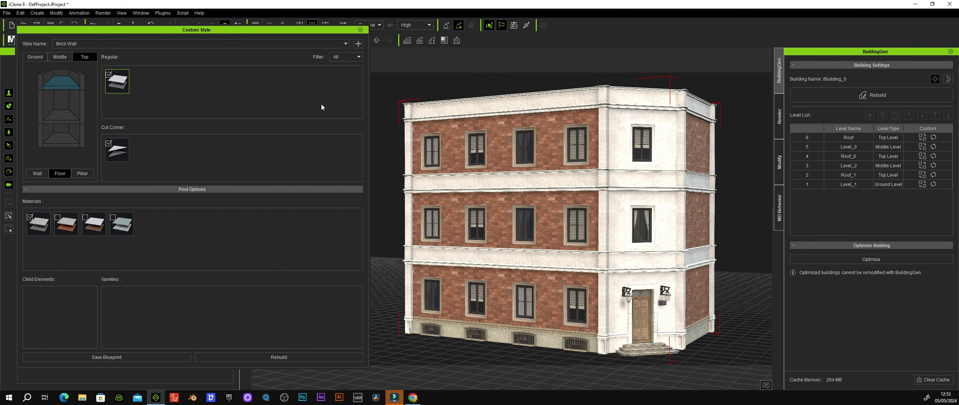
# Step: Save the style as a blueprint over EDIFICIO CUSTON.iBuildingConfig, confirming the replacement
pyautogui.click(103, 358)
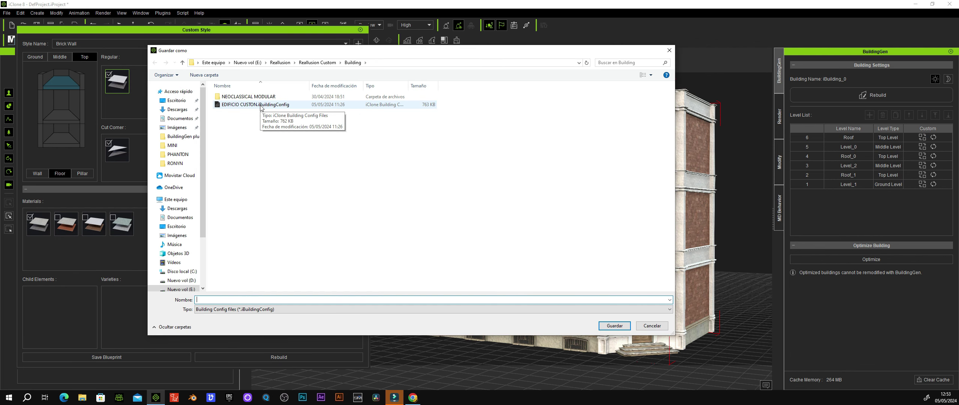
pyautogui.click(261, 105)
pyautogui.click(270, 298)
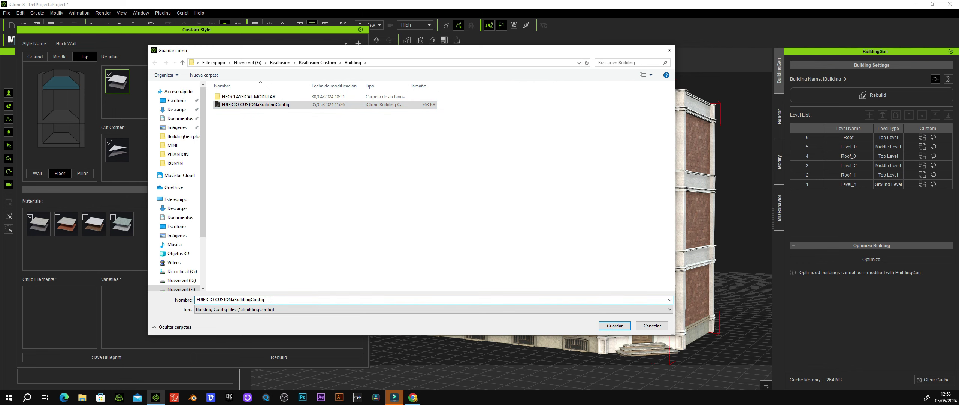
pyautogui.click(622, 326)
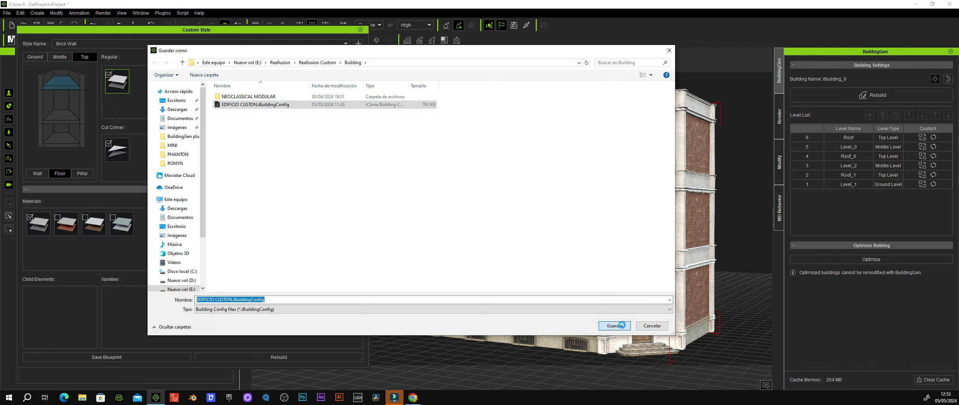
pyautogui.click(494, 200)
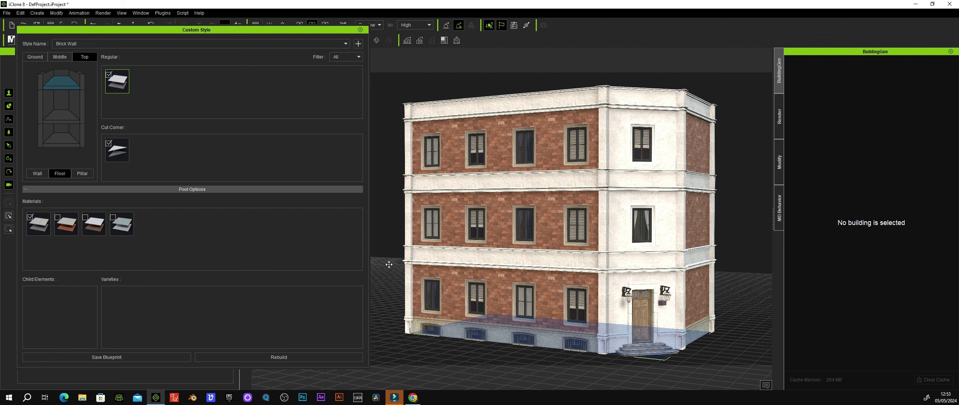
# Step: Close the Custom Style and Rebuilder panels and select iBuilding_0 in the scene
pyautogui.click(361, 30)
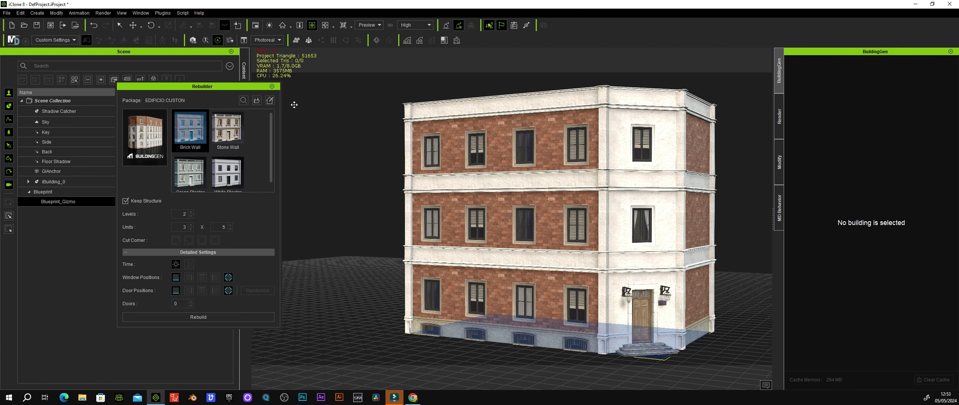
pyautogui.click(272, 87)
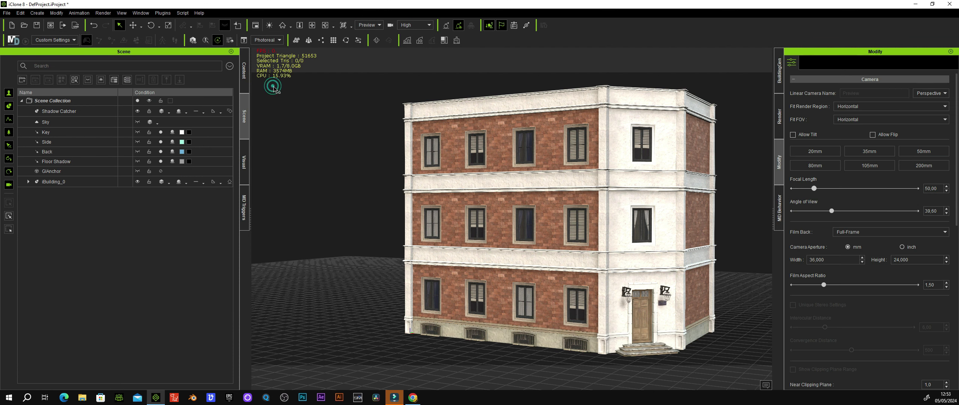
pyautogui.click(63, 182)
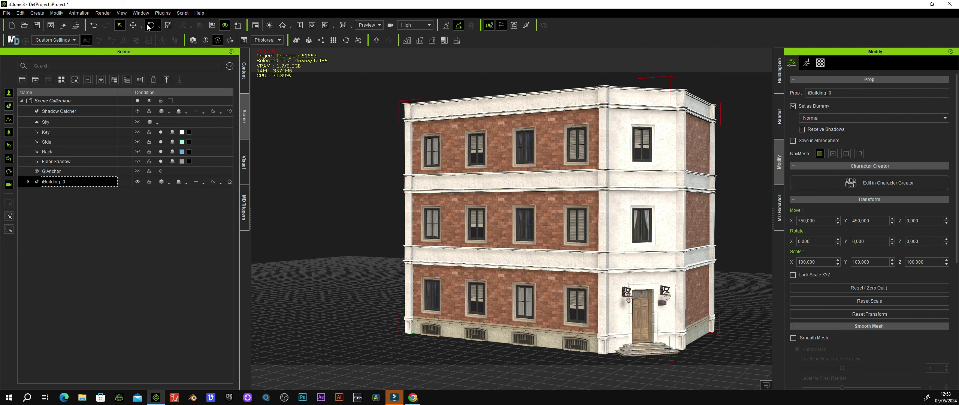
# Step: Move iBuilding_0 left along X to about -811, then reframe the view around it
pyautogui.click(134, 25)
pyautogui.moveTo(616, 337); pyautogui.dragTo(535, 318)
pyautogui.moveTo(400, 291); pyautogui.dragTo(385, 292)
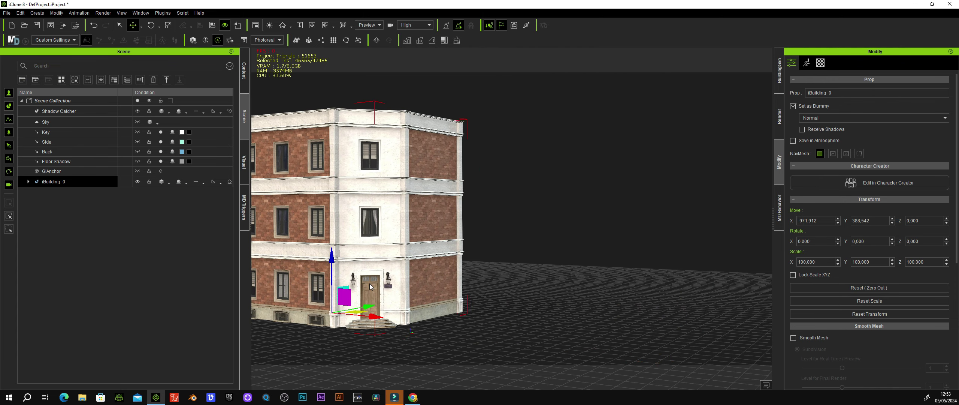
pyautogui.scroll(2, 571, 286)
pyautogui.scroll(1, 571, 286)
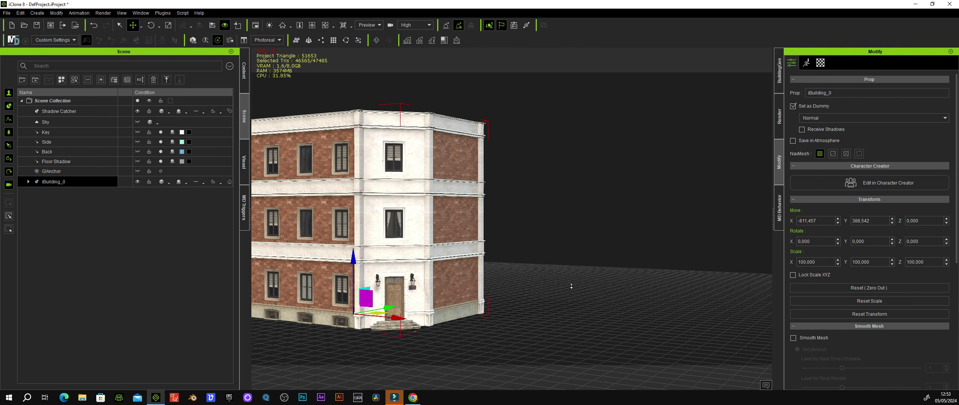
pyautogui.click(311, 24)
pyautogui.moveTo(442, 204)
pyautogui.mouseDown()
pyautogui.moveTo(437, 216)
pyautogui.moveTo(416, 193)
pyautogui.moveTo(458, 220)
pyautogui.mouseUp()
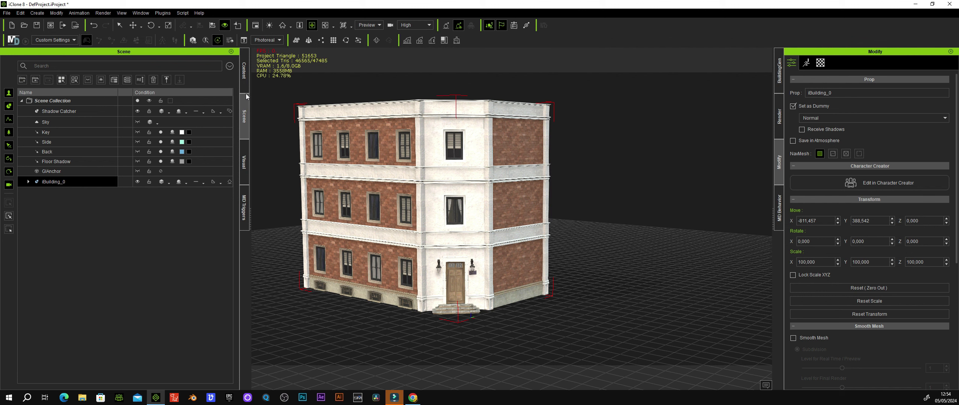
pyautogui.click(409, 44)
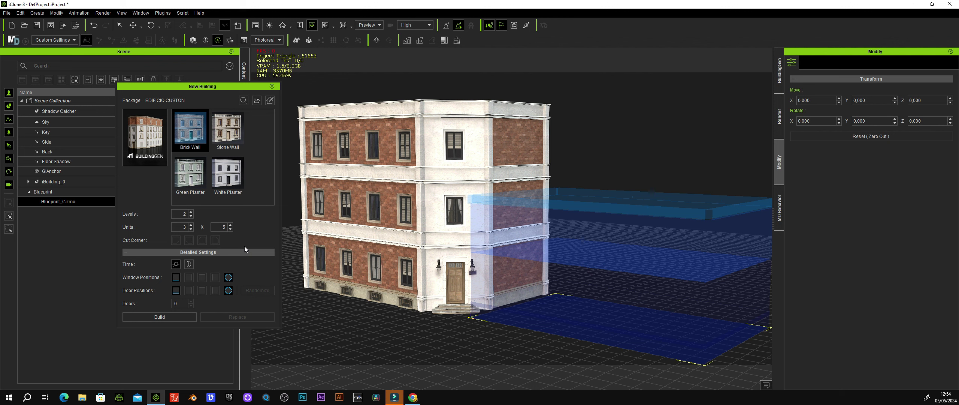
pyautogui.click(232, 134)
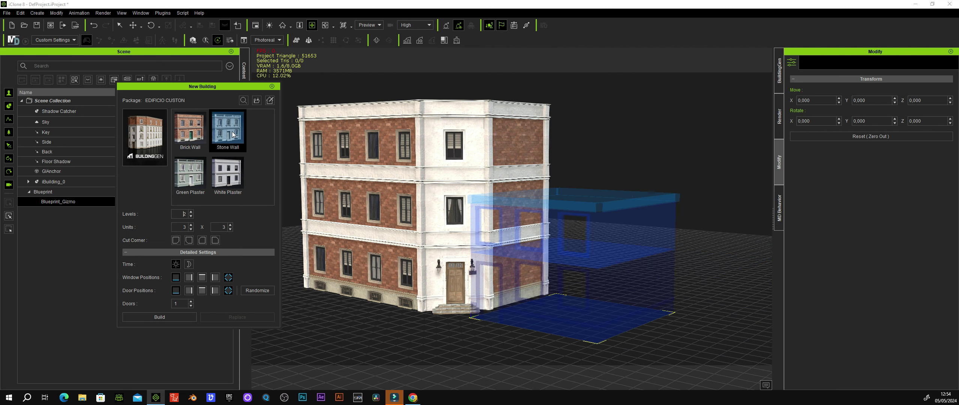
pyautogui.click(185, 133)
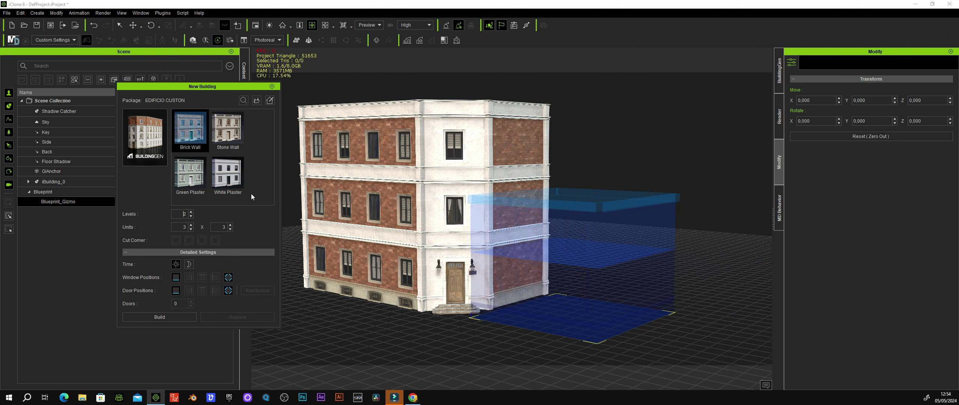
pyautogui.click(191, 212)
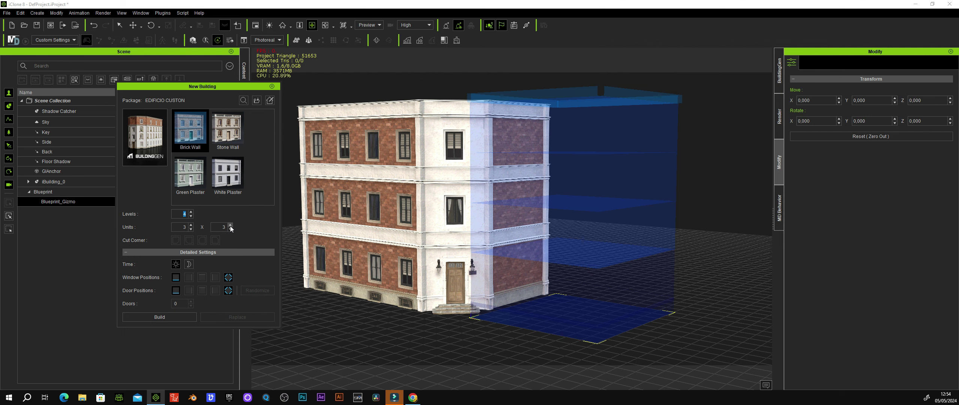
pyautogui.click(191, 225)
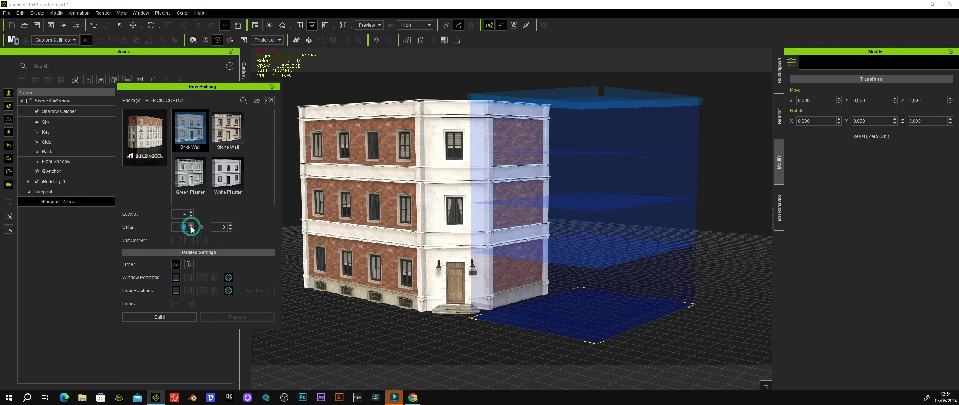
pyautogui.click(230, 226)
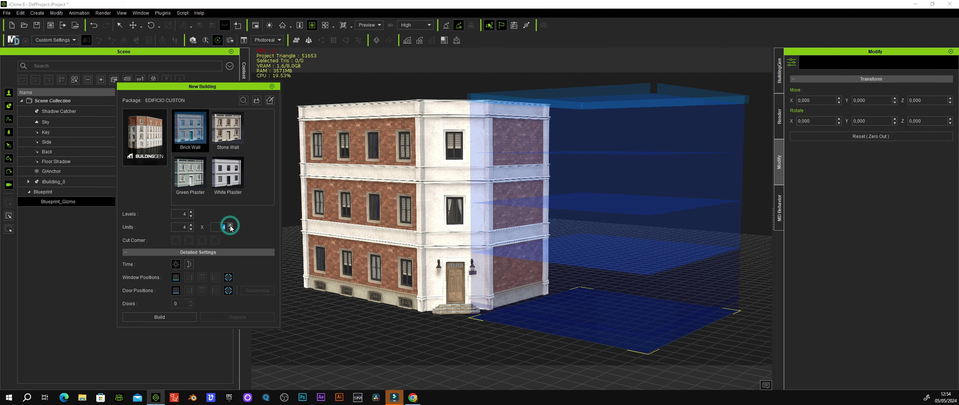
pyautogui.click(230, 225)
pyautogui.moveTo(469, 304)
pyautogui.mouseDown(button='right')
pyautogui.moveTo(577, 286)
pyautogui.moveTo(358, 265)
pyautogui.mouseUp(button='right')
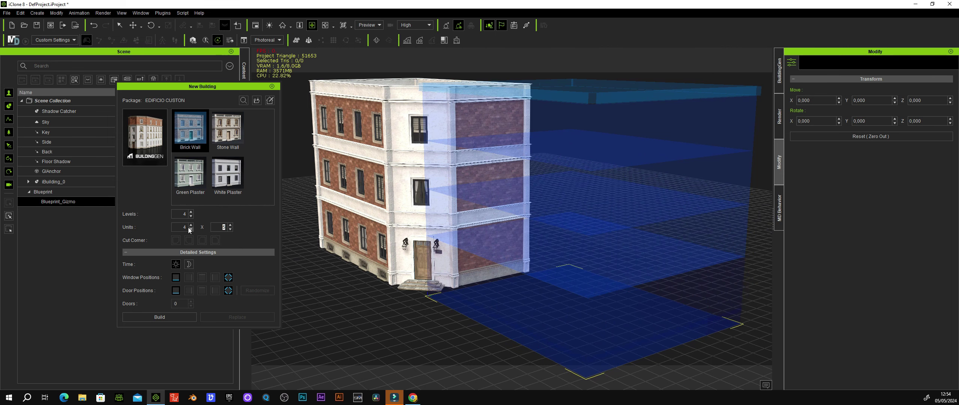
pyautogui.moveTo(503, 286); pyautogui.dragTo(545, 289, button='right')
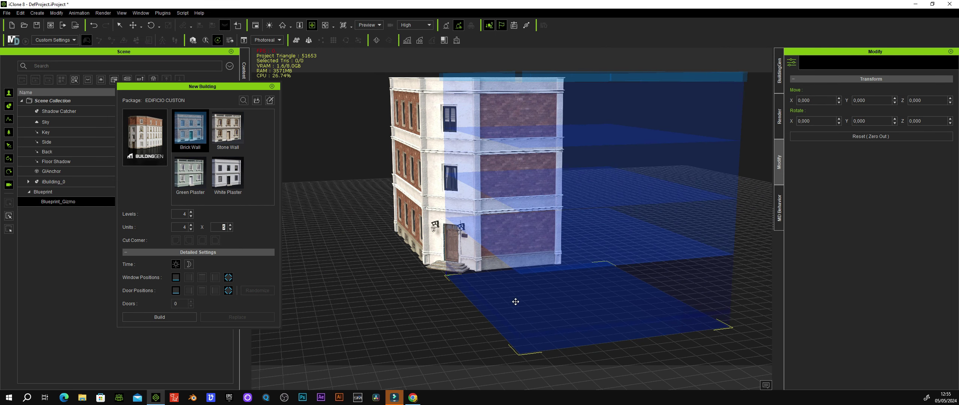
pyautogui.moveTo(504, 299); pyautogui.dragTo(470, 301, button='right')
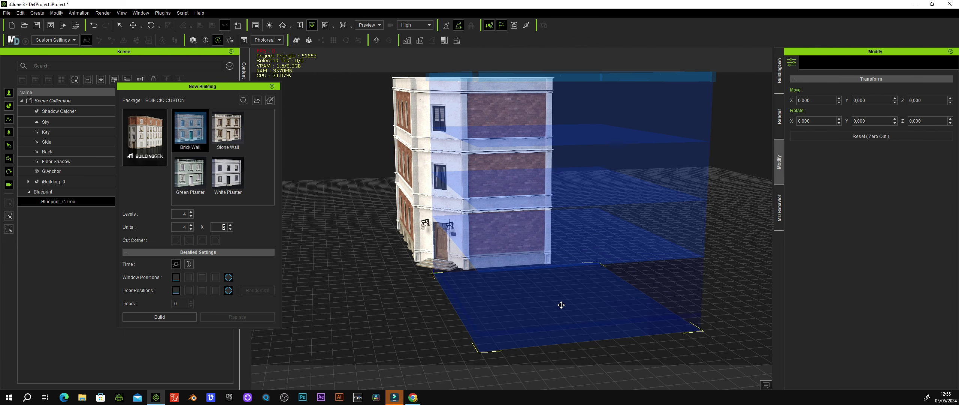
pyautogui.moveTo(560, 306); pyautogui.dragTo(578, 316, button='right')
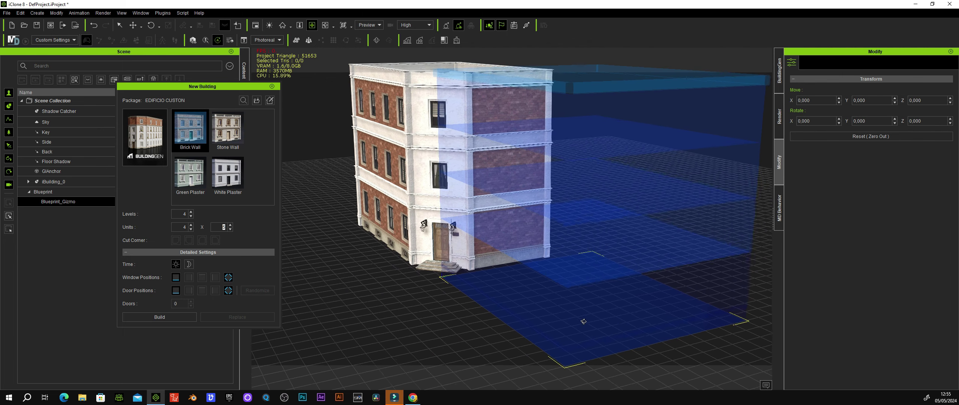
pyautogui.moveTo(496, 317); pyautogui.dragTo(426, 273, button='middle')
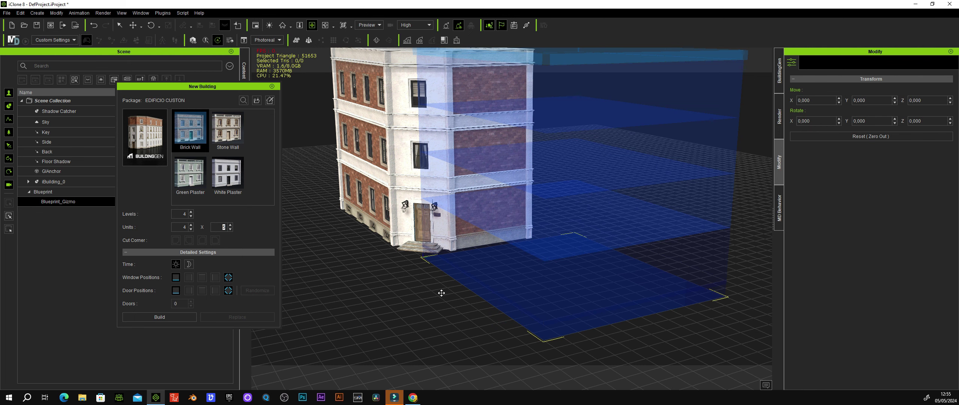
pyautogui.moveTo(554, 305); pyautogui.dragTo(513, 313, button='middle')
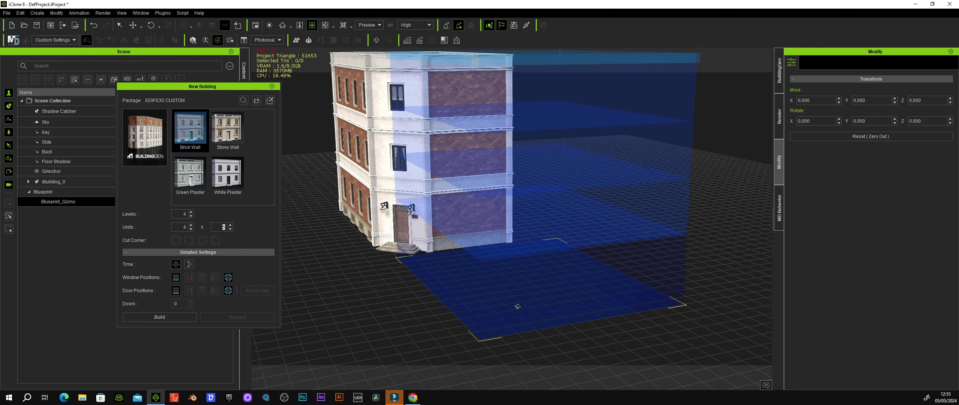
pyautogui.moveTo(543, 281); pyautogui.dragTo(560, 309, button='middle')
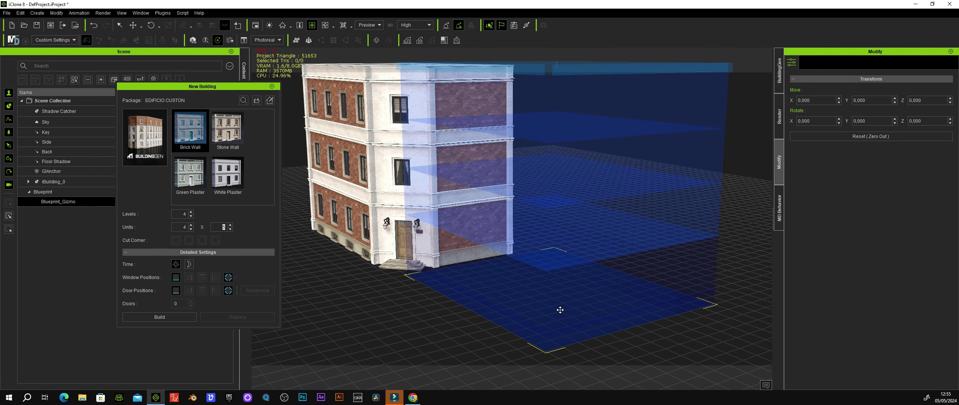
pyautogui.scroll(3, 561, 310)
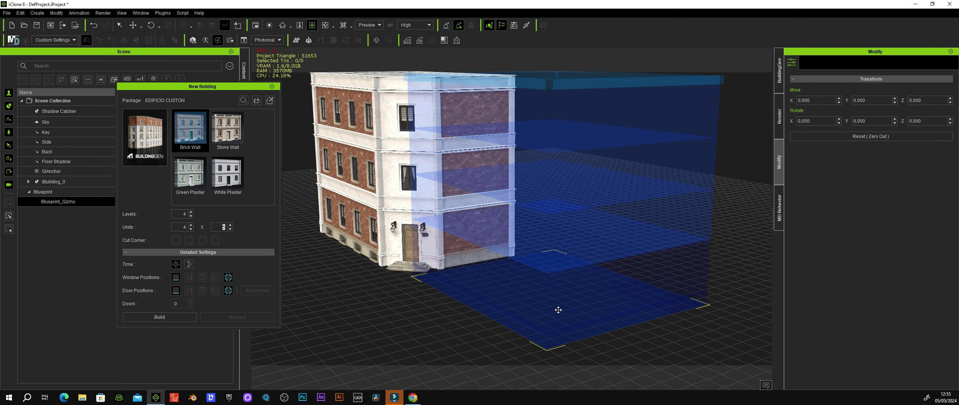
pyautogui.moveTo(560, 310); pyautogui.dragTo(567, 312, button='middle')
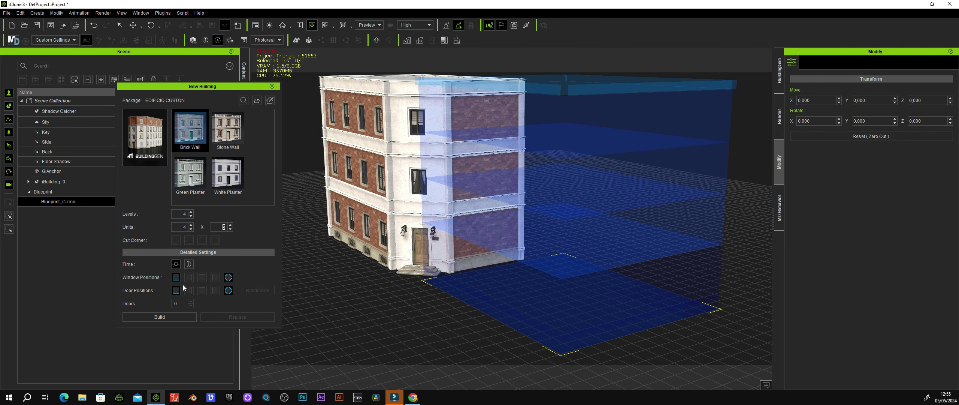
# Step: Build iBuilding_001 from the blueprint, dismissing the missing-wall warning
pyautogui.click(160, 317)
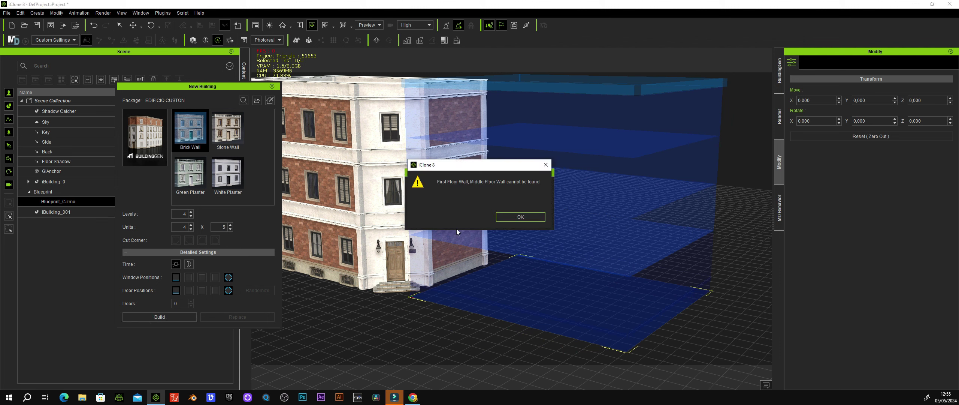
pyautogui.click(511, 217)
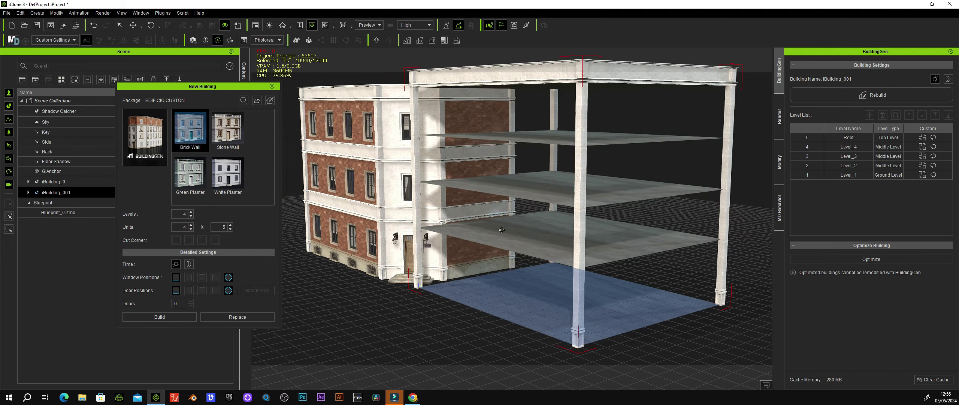
pyautogui.moveTo(501, 229); pyautogui.dragTo(540, 260, button='right')
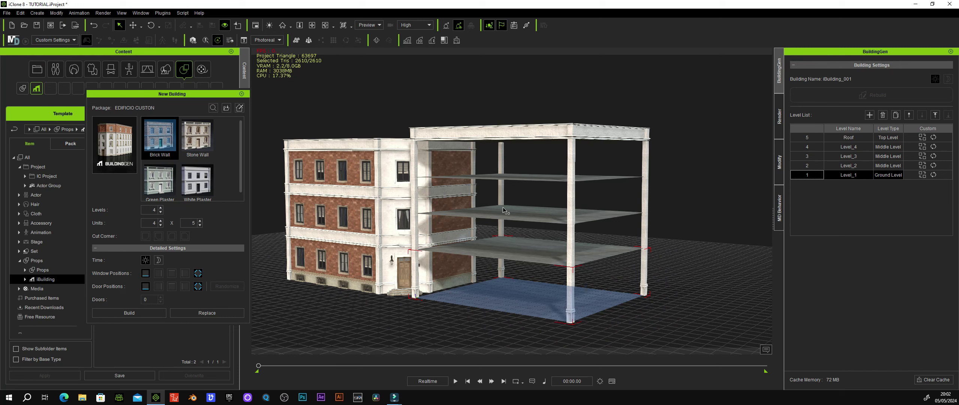
# Step: Tilt the view down onto the rooftops and select the original brick building iBuilding_0
pyautogui.click(314, 26)
pyautogui.moveTo(553, 128)
pyautogui.mouseDown()
pyautogui.moveTo(543, 154)
pyautogui.moveTo(514, 157)
pyautogui.moveTo(540, 164)
pyautogui.mouseUp()
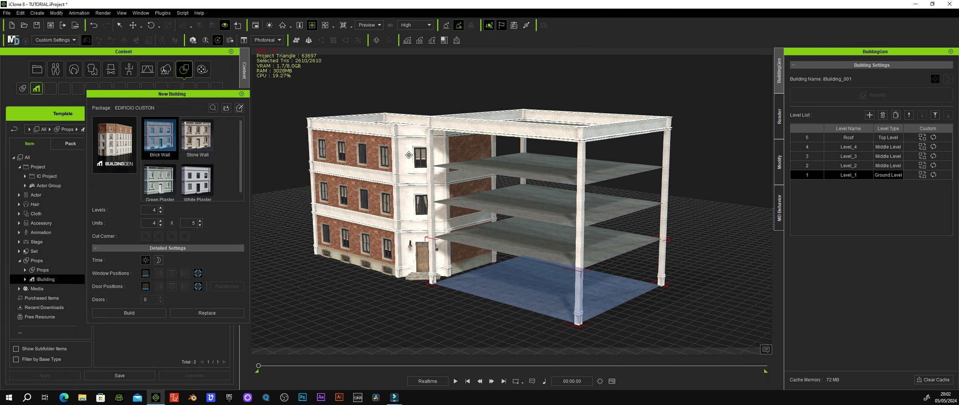
pyautogui.click(401, 134)
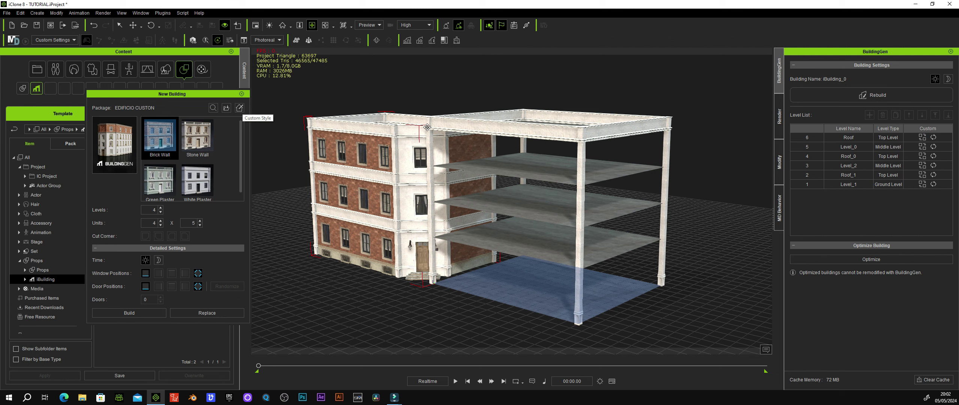
# Step: Open the Brick Wall Custom Style editor, reposition and widen it, and show the Middle-level walls
pyautogui.click(242, 111)
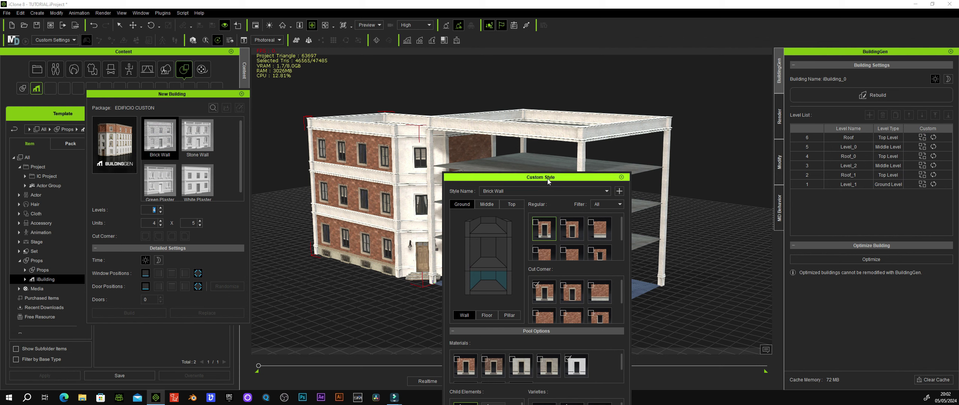
pyautogui.moveTo(524, 177); pyautogui.dragTo(369, 59)
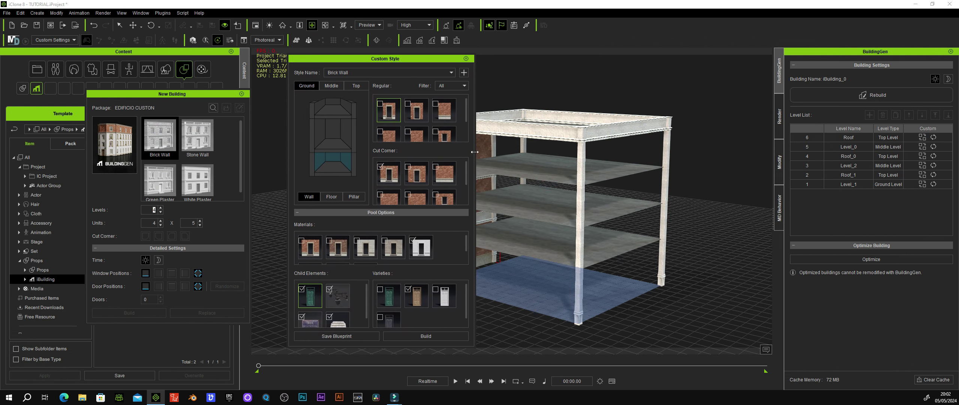
pyautogui.moveTo(475, 154); pyautogui.dragTo(782, 156)
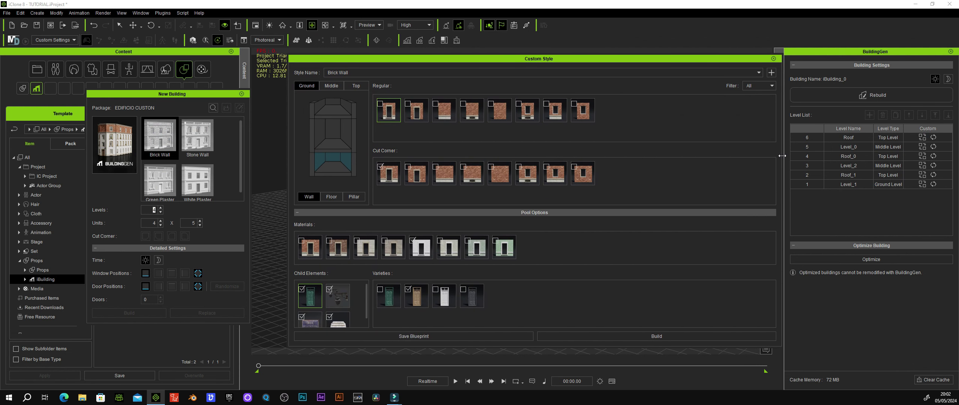
pyautogui.moveTo(538, 59); pyautogui.dragTo(499, 51)
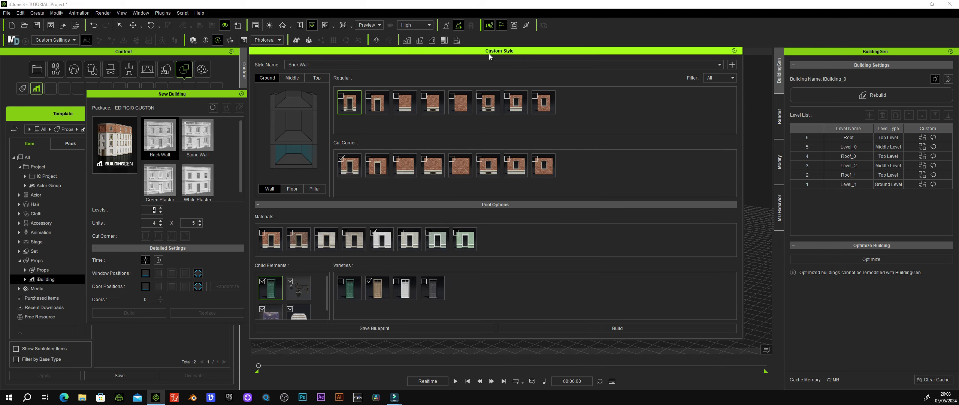
pyautogui.moveTo(483, 50); pyautogui.dragTo(263, 61)
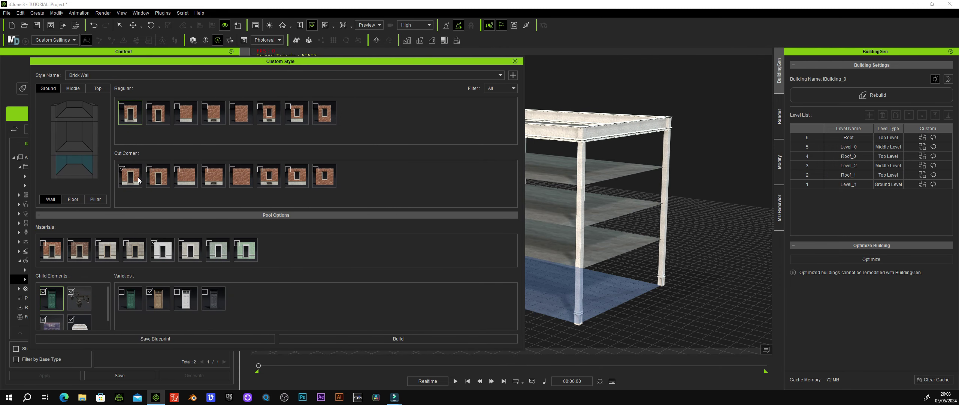
pyautogui.moveTo(249, 62); pyautogui.dragTo(365, 58)
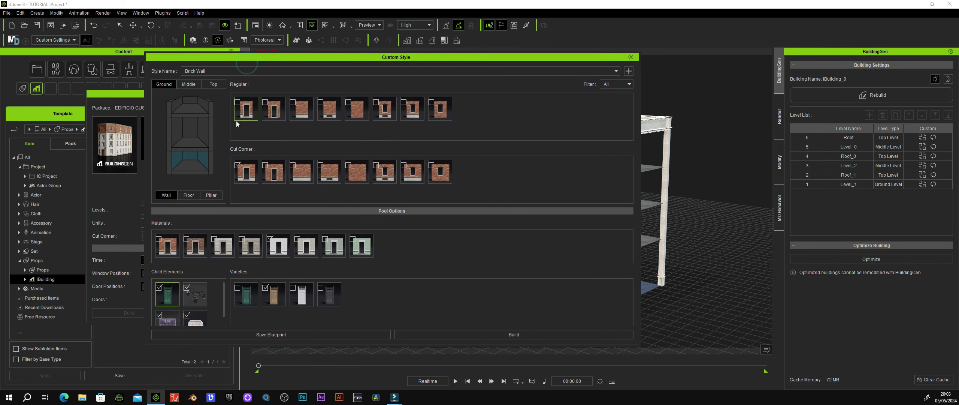
pyautogui.click(189, 88)
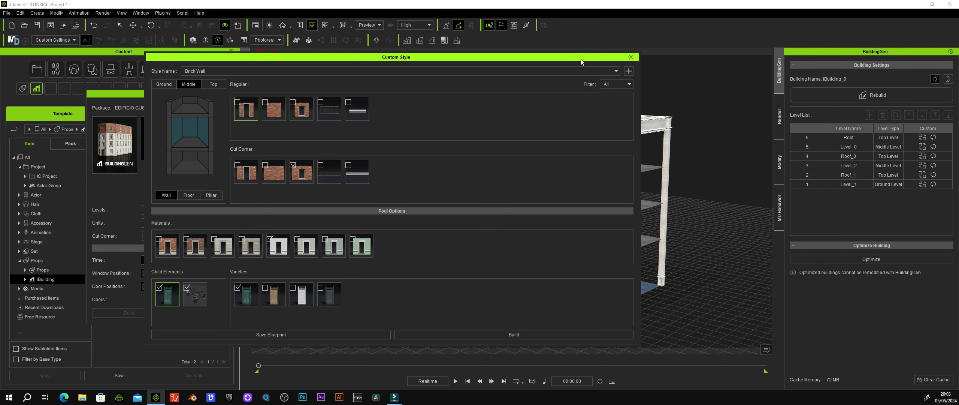
# Step: Float the style editor and choose the second regular and cut-corner top trim pieces
pyautogui.moveTo(600, 57); pyautogui.dragTo(542, 165)
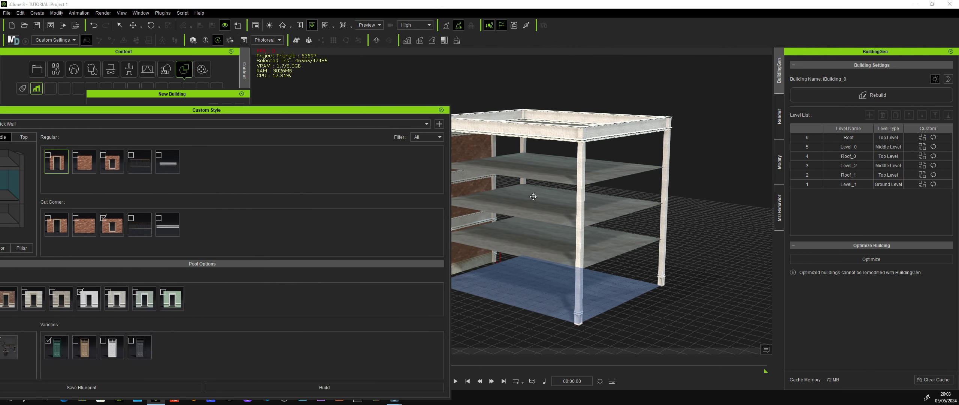
pyautogui.doubleClick(316, 110)
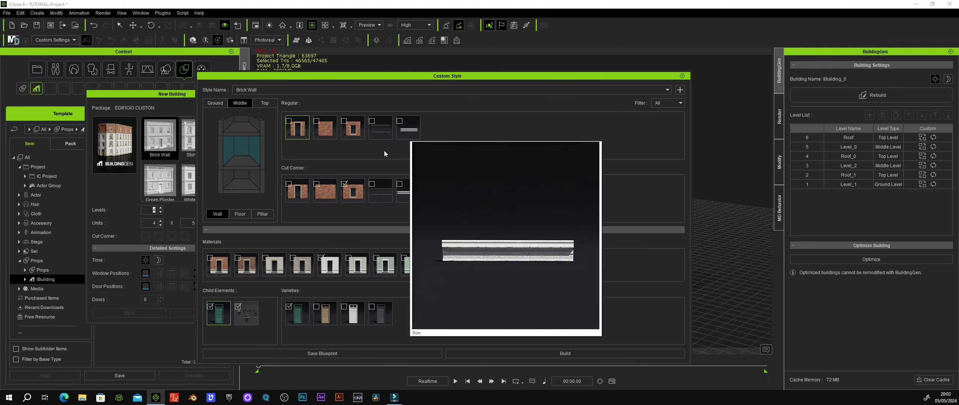
pyautogui.moveTo(353, 191)
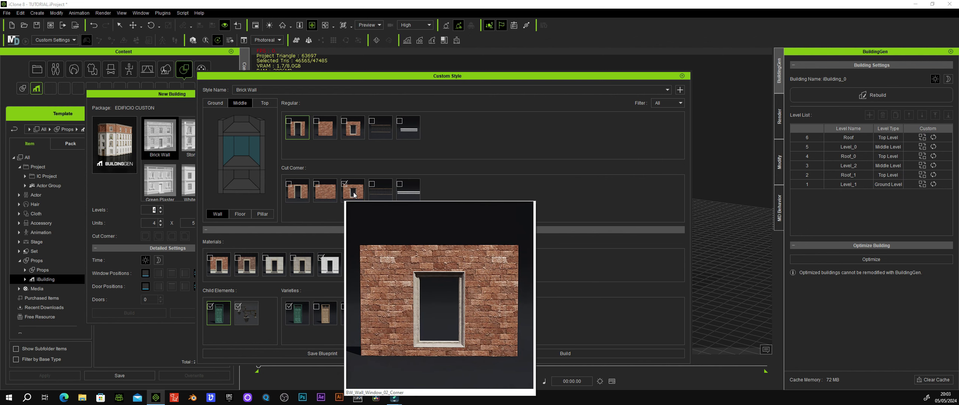
pyautogui.click(264, 103)
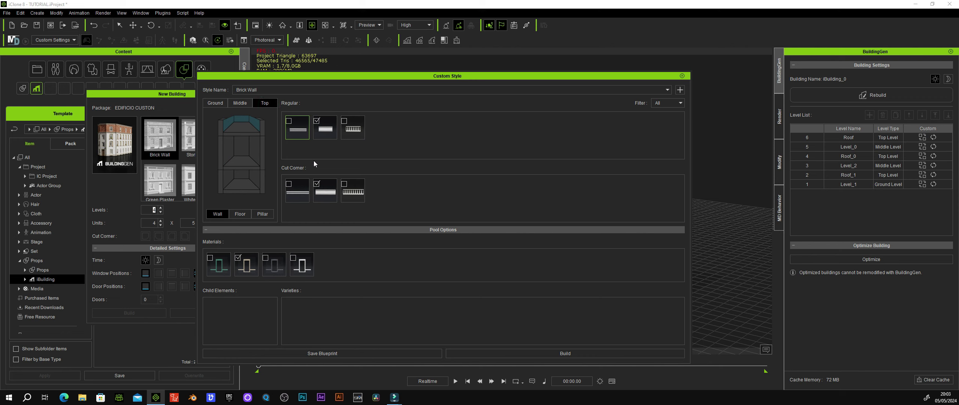
pyautogui.click(326, 133)
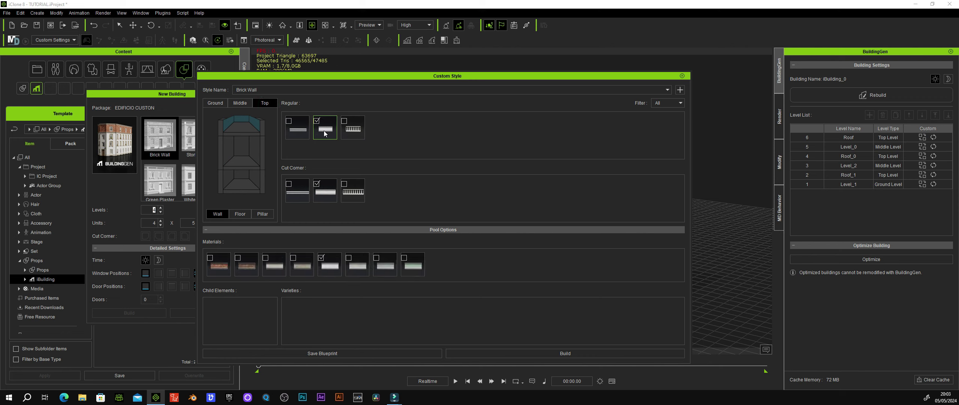
pyautogui.click(331, 190)
# Step: Choose the third top-level pillar style, then bring up the ground-level pillar pieces
pyautogui.click(240, 213)
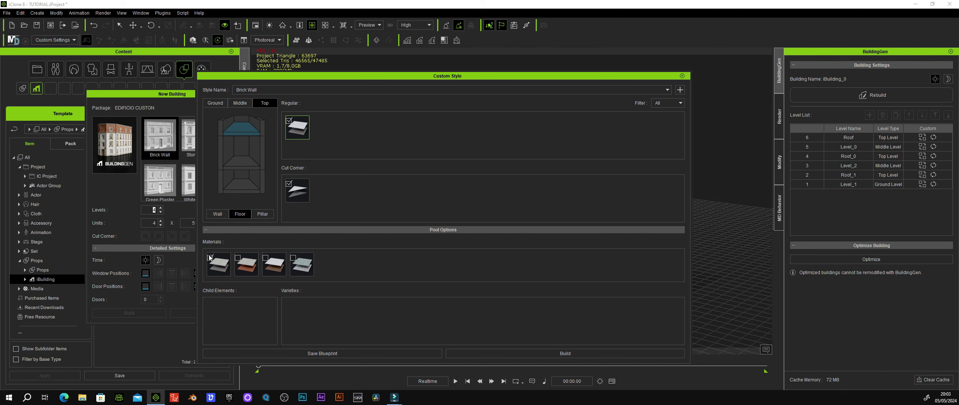
pyautogui.click(263, 214)
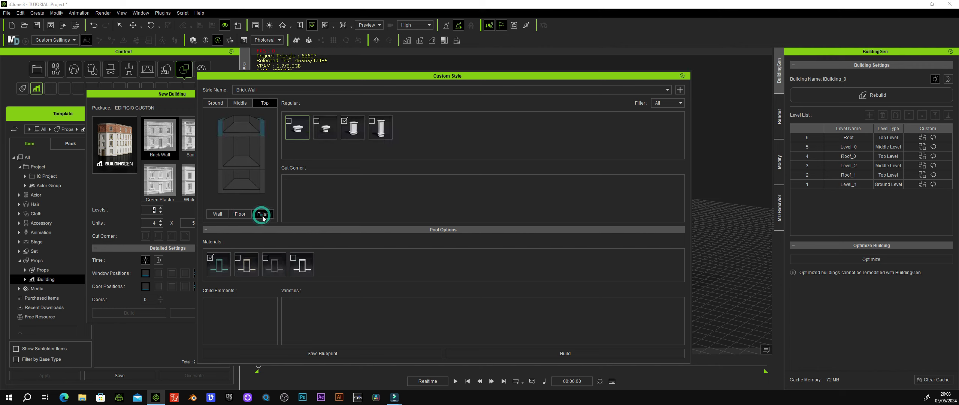
pyautogui.click(355, 135)
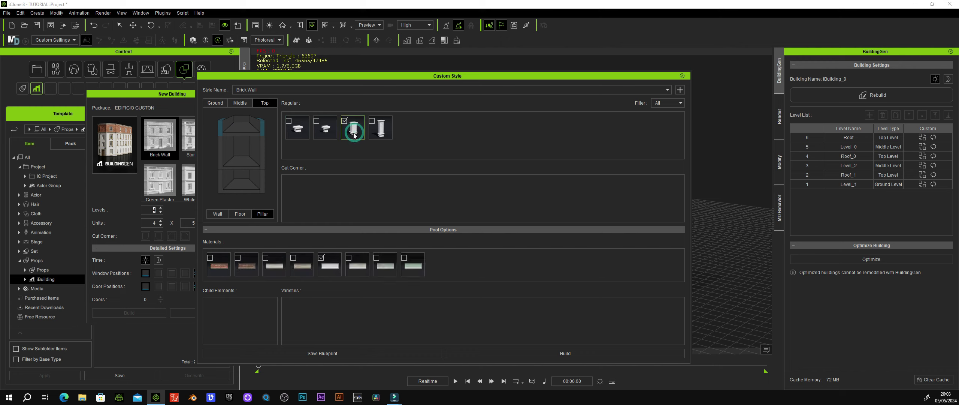
pyautogui.click(264, 159)
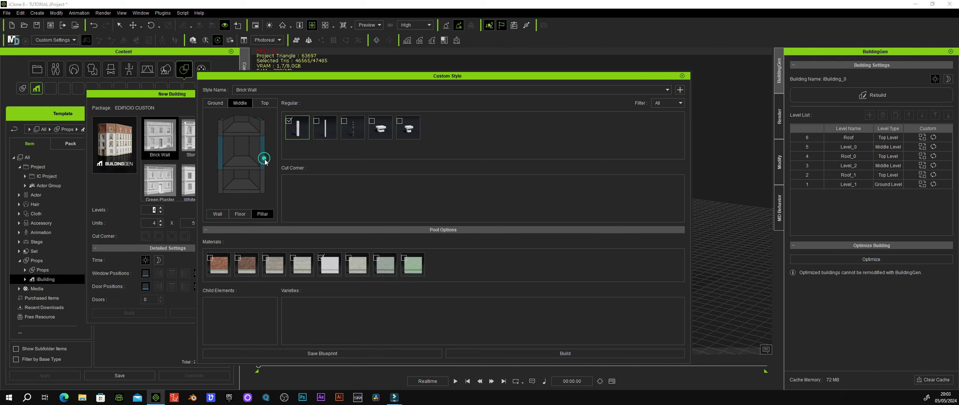
pyautogui.click(264, 182)
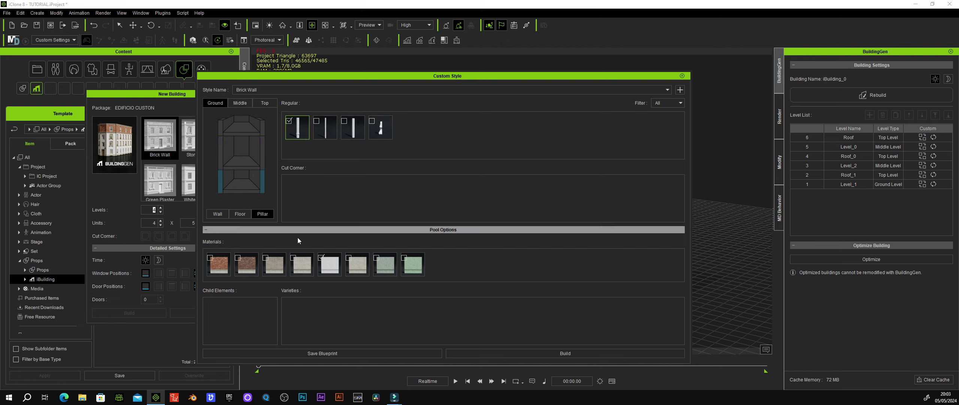
pyautogui.moveTo(448, 77)
pyautogui.mouseDown()
pyautogui.moveTo(403, 85)
pyautogui.moveTo(420, 79)
pyautogui.mouseUp()
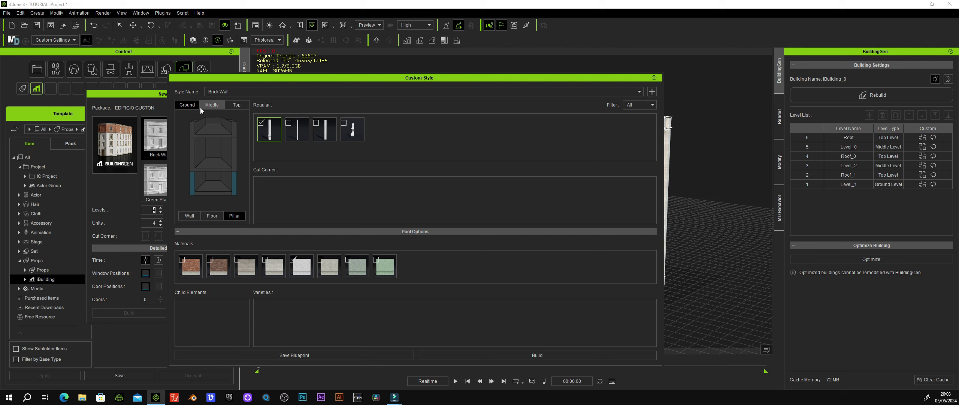
# Step: Review the Brick Wall style's top-level floor and wall pieces
pyautogui.click(236, 105)
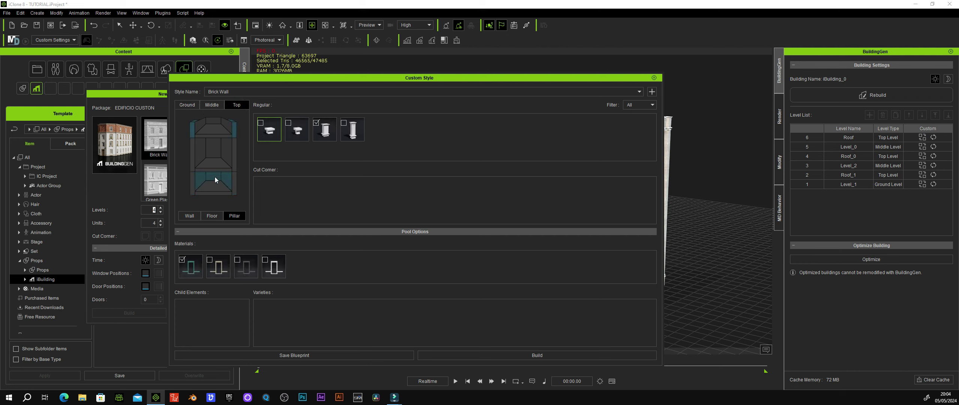
pyautogui.click(213, 216)
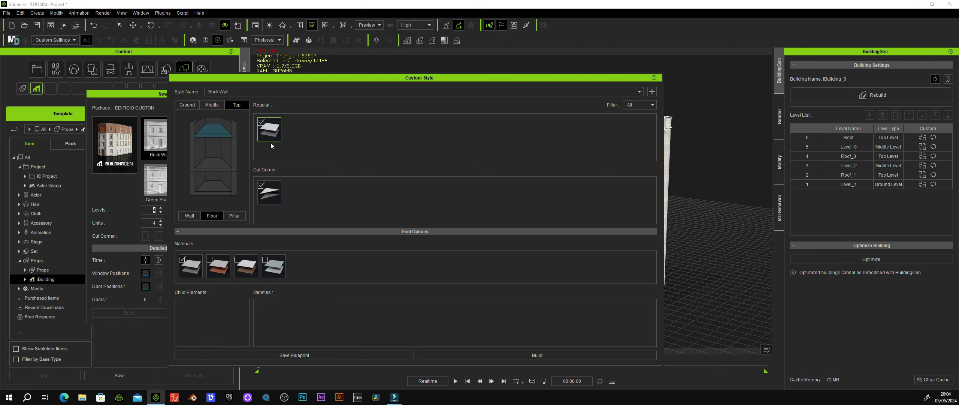
pyautogui.click(190, 215)
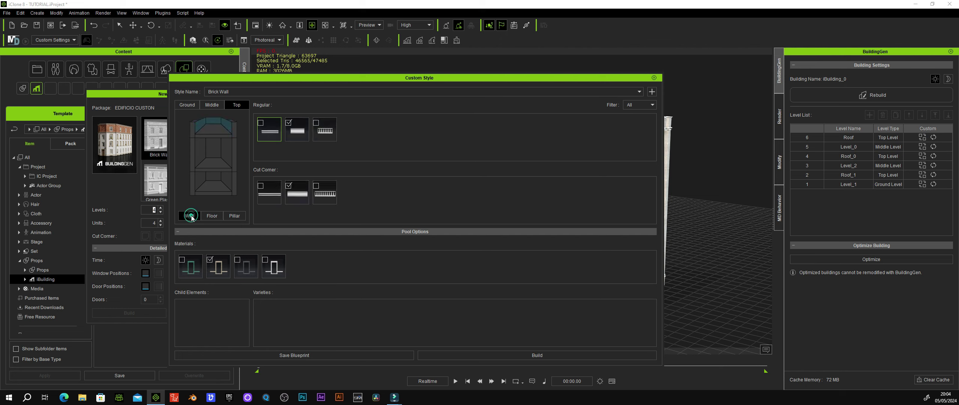
# Step: On the middle level, enable the third regular wall piece with the building in view
pyautogui.click(219, 108)
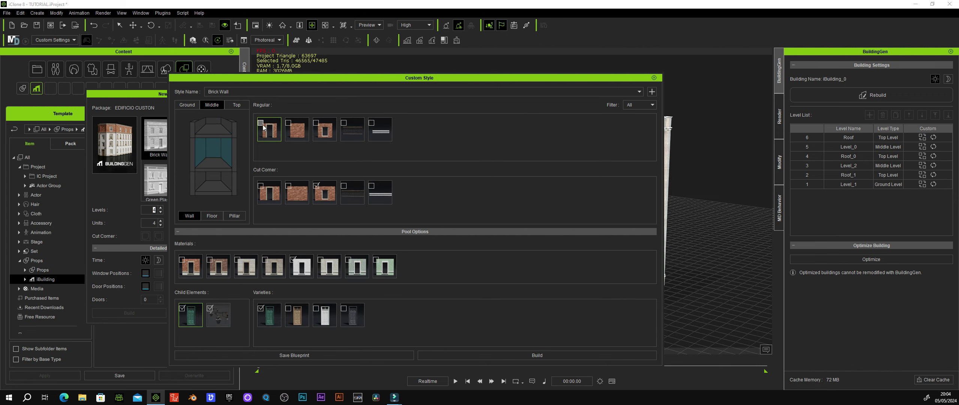
pyautogui.moveTo(302, 78); pyautogui.dragTo(521, 66)
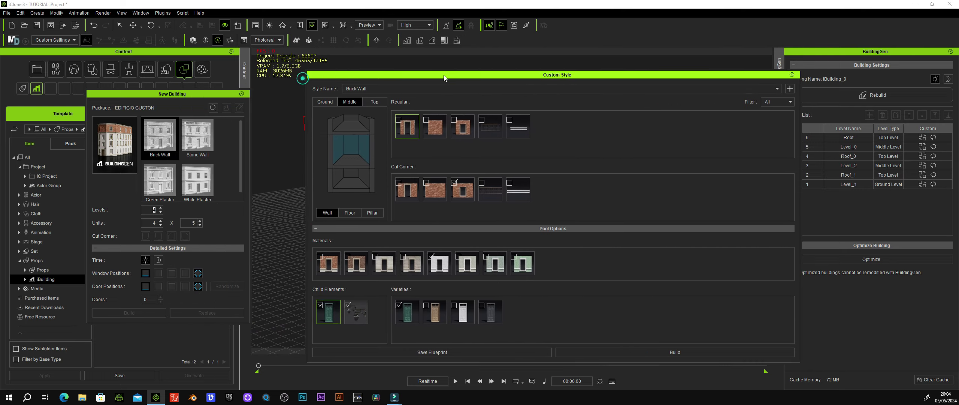
pyautogui.click(534, 112)
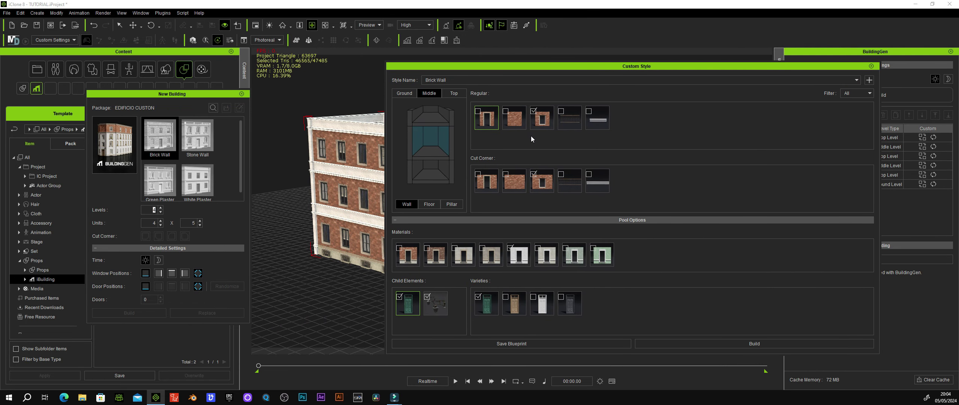
# Step: Enable middle wall pieces 1 and 2, then ground-level regular pieces 1 (door) and 6
pyautogui.click(507, 112)
pyautogui.click(478, 112)
pyautogui.click(408, 93)
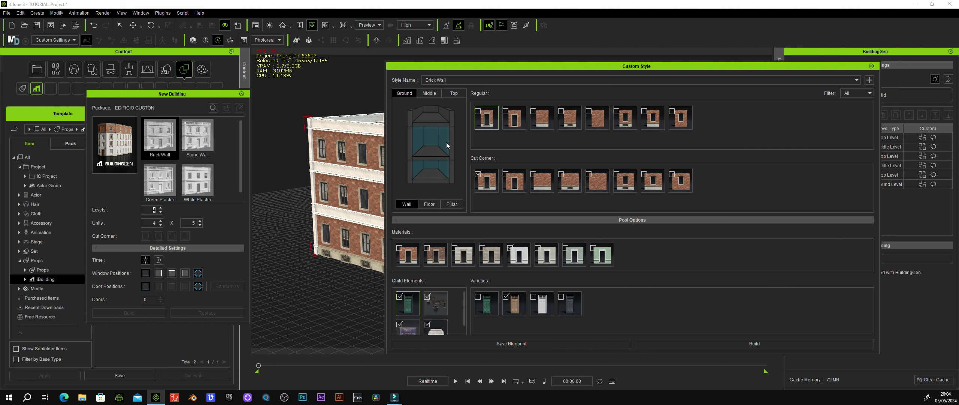
pyautogui.click(488, 122)
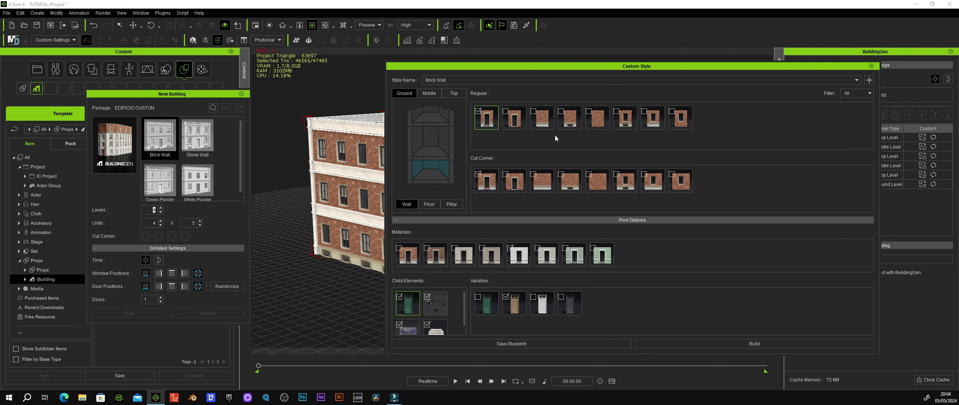
pyautogui.click(618, 111)
pyautogui.moveTo(640, 66)
pyautogui.mouseDown()
pyautogui.moveTo(790, 56)
pyautogui.moveTo(682, 66)
pyautogui.mouseUp()
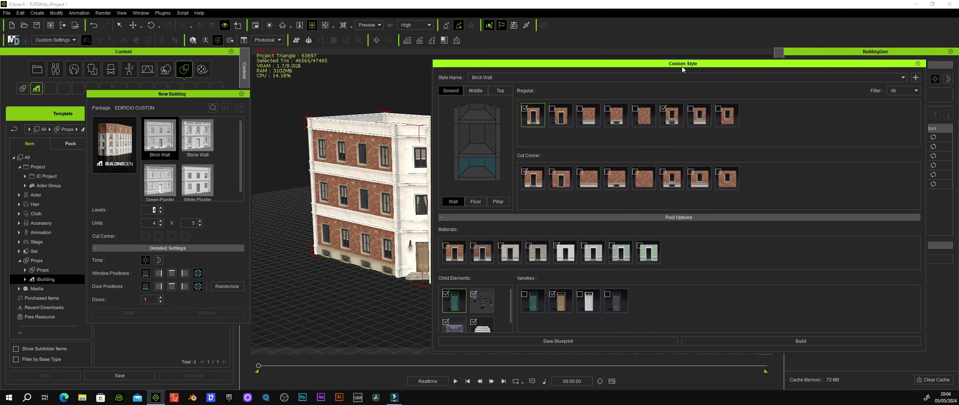
# Step: Enable the third ground wall piece and switch ground walls from Material 5 to Material 1
pyautogui.click(581, 110)
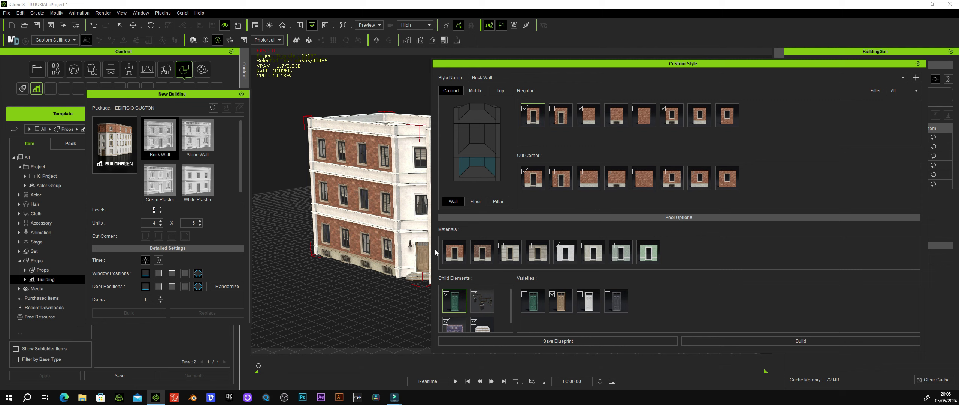
pyautogui.click(457, 249)
pyautogui.click(556, 245)
# Step: Give regular and cut-corner ground floors only Floor_02, then return to middle-level walls
pyautogui.click(475, 201)
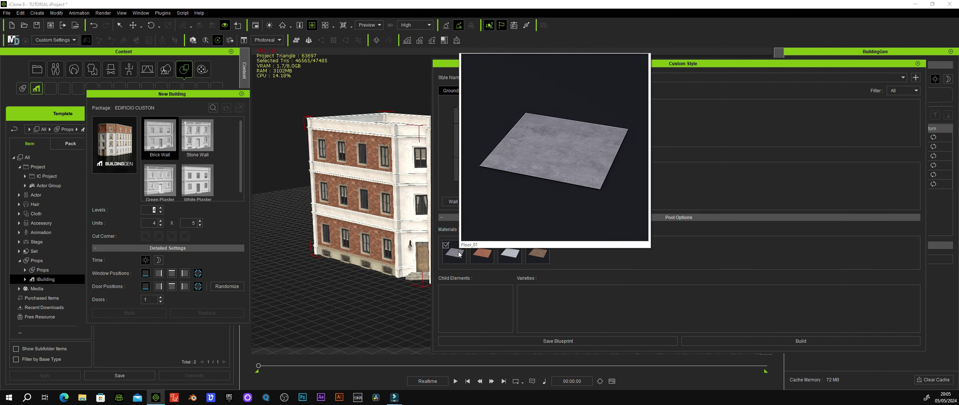
pyautogui.moveTo(480, 253)
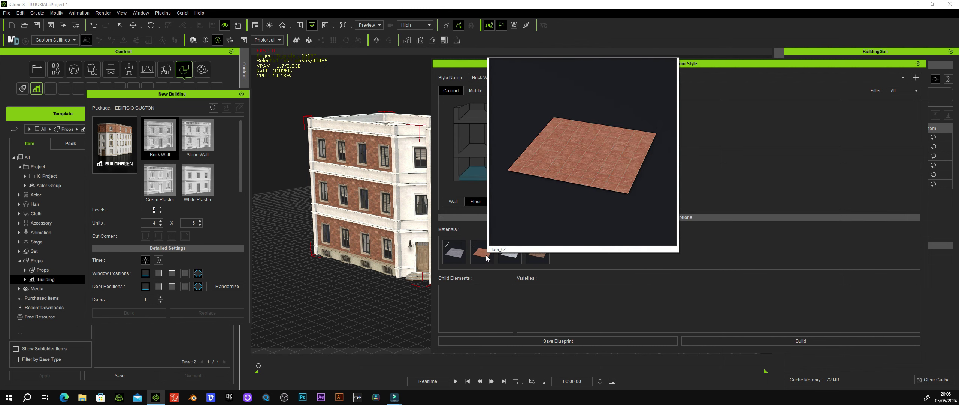
pyautogui.click(473, 245)
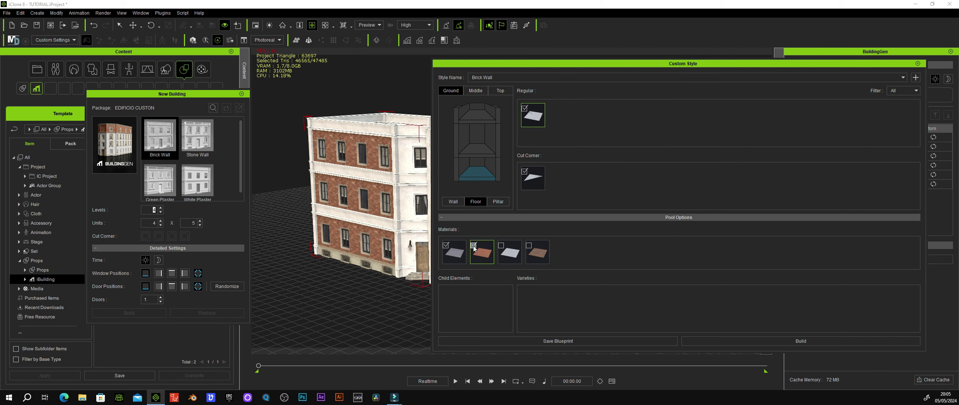
pyautogui.click(537, 172)
pyautogui.click(473, 245)
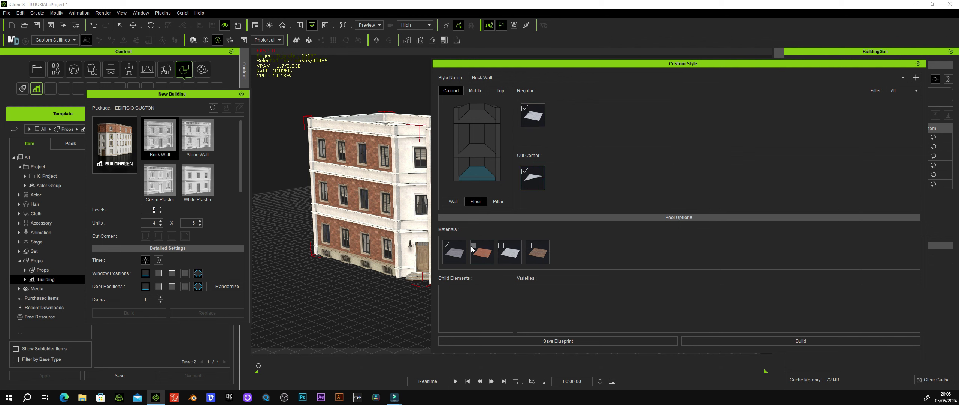
pyautogui.click(446, 246)
pyautogui.click(498, 202)
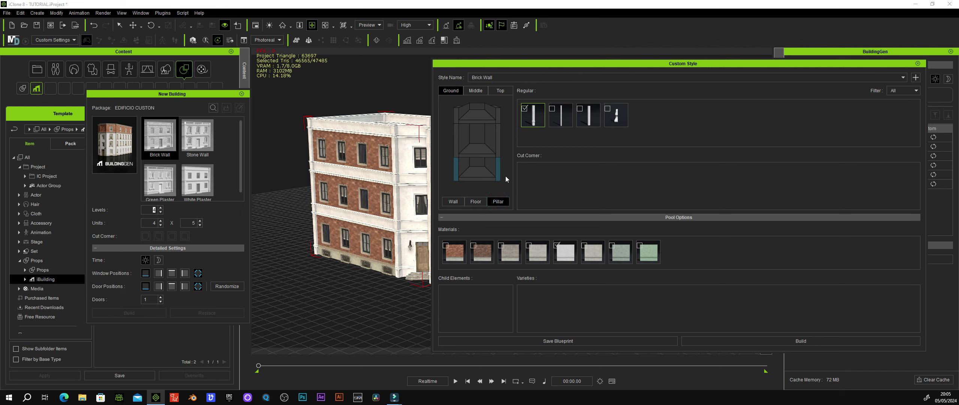
pyautogui.click(478, 93)
pyautogui.click(454, 202)
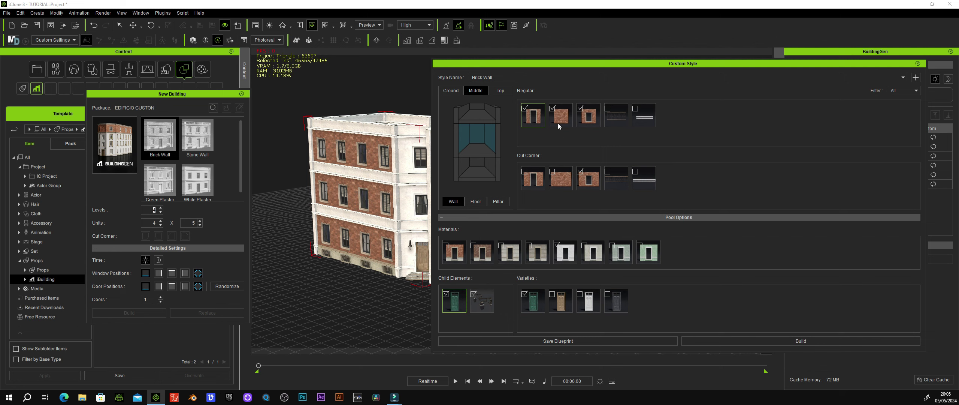
# Step: Overwrite EDIFICIO CUSTON.iBuildingConfig with the edited style and close the Custom Style editor
pyautogui.click(550, 340)
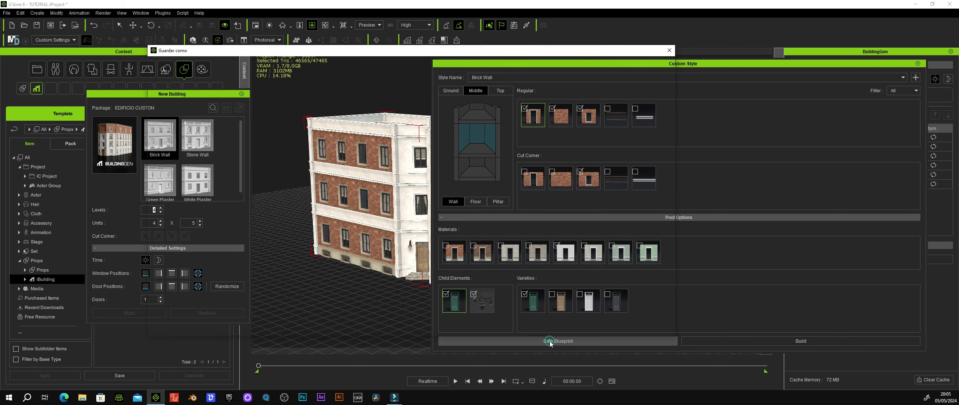
pyautogui.click(266, 104)
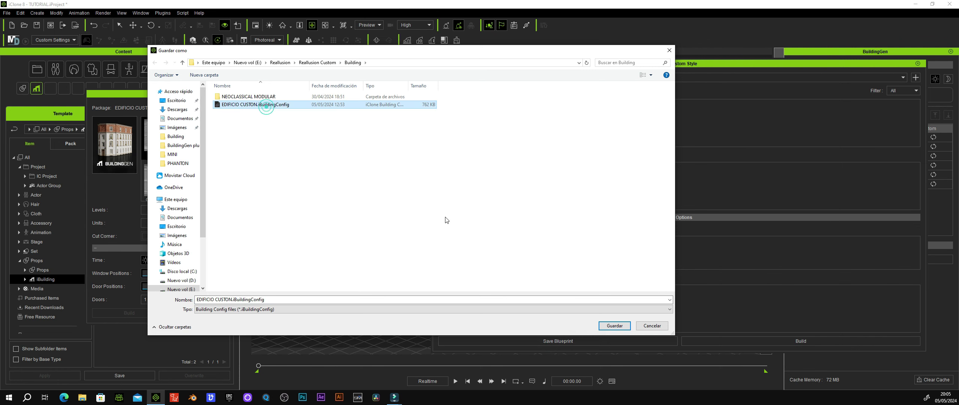
pyautogui.click(615, 325)
pyautogui.click(498, 200)
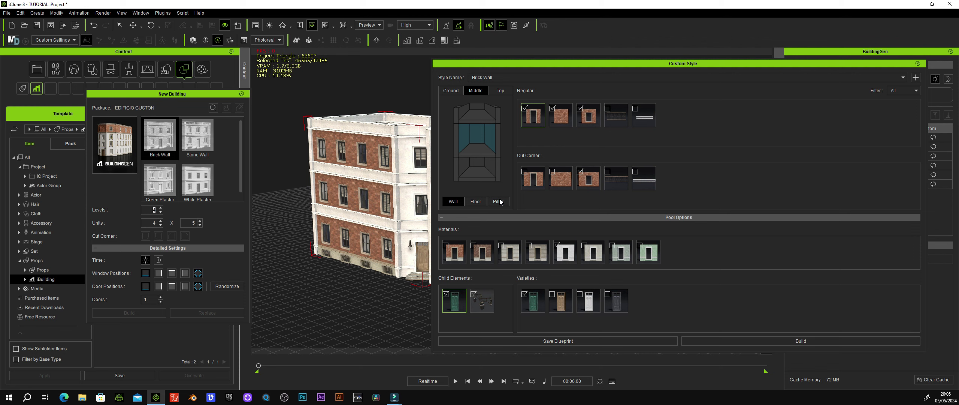
pyautogui.moveTo(747, 63); pyautogui.dragTo(501, 68)
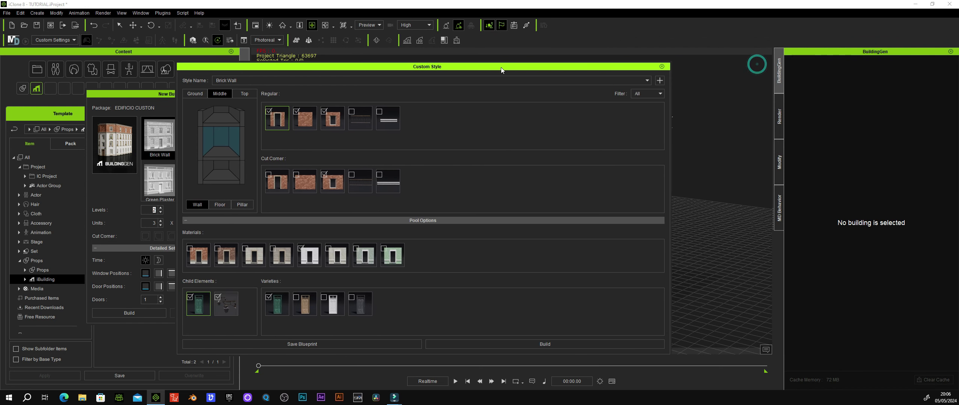
pyautogui.click(661, 66)
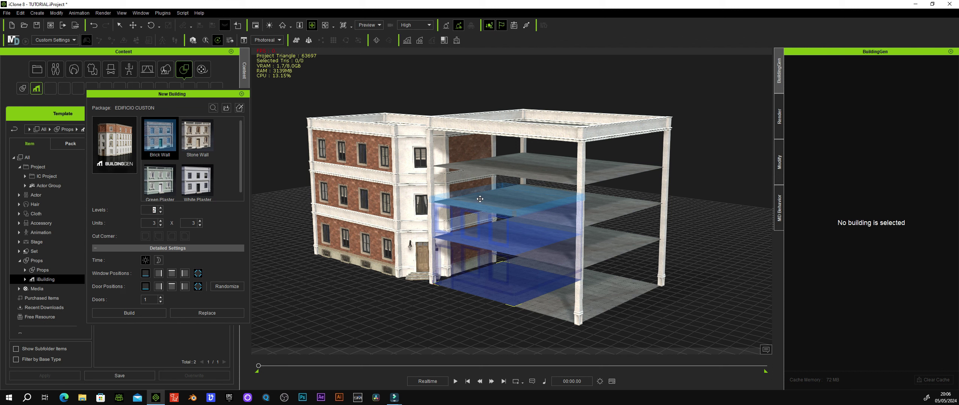
# Step: Select the second building and replace it with the custom brick style
pyautogui.click(539, 134)
pyautogui.click(539, 134)
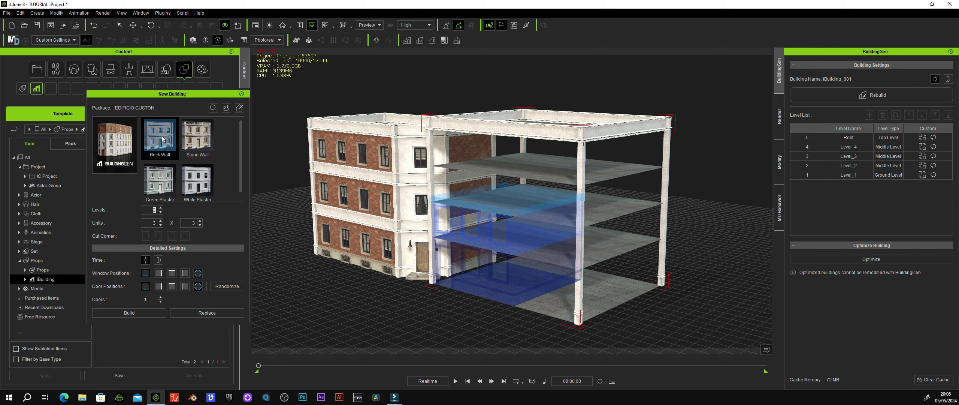
pyautogui.click(207, 312)
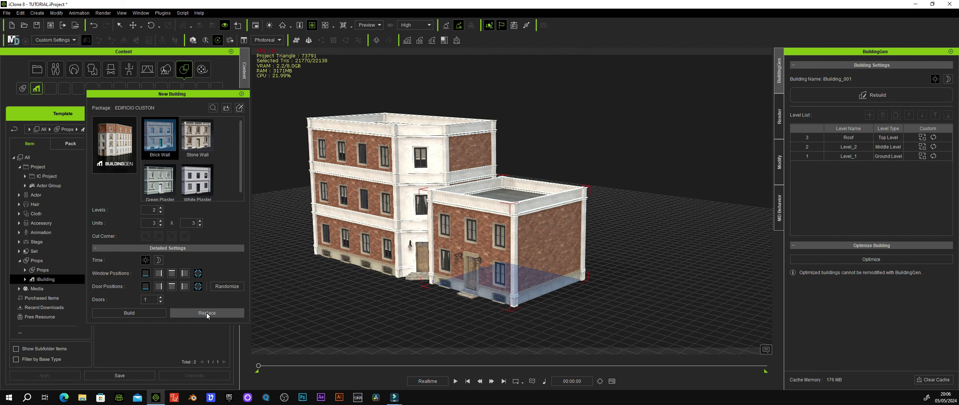
# Step: Set the building to 4 levels and 4 × 5 units, then replace it again
pyautogui.moveTo(421, 279)
pyautogui.mouseDown(button='right')
pyautogui.moveTo(486, 273)
pyautogui.moveTo(423, 274)
pyautogui.mouseUp(button='right')
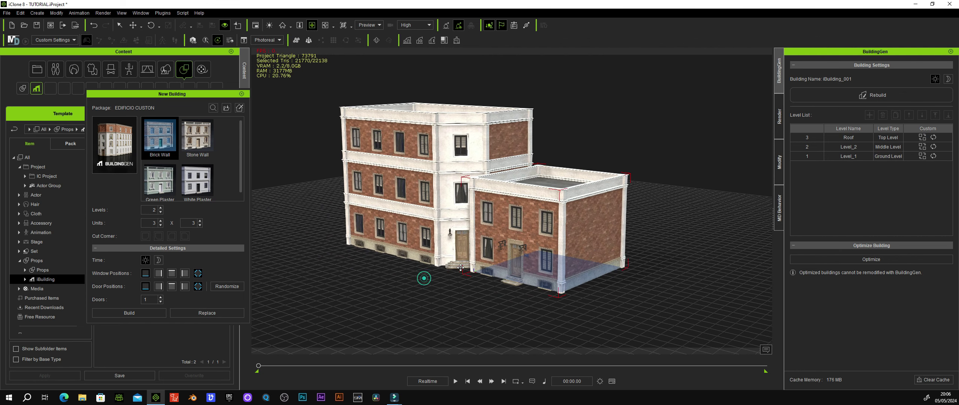
pyautogui.click(160, 208)
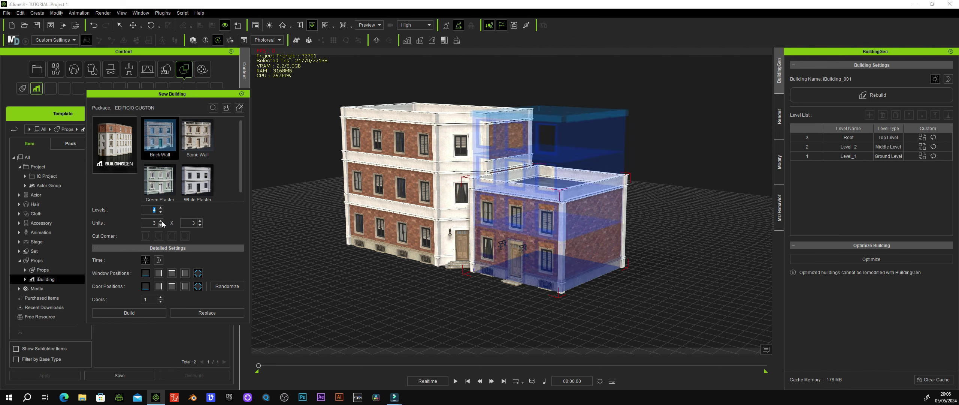
pyautogui.click(161, 220)
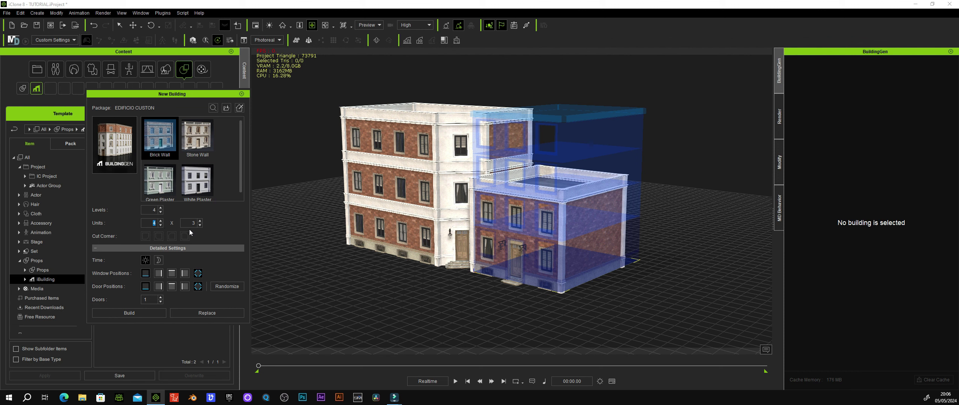
pyautogui.click(200, 221)
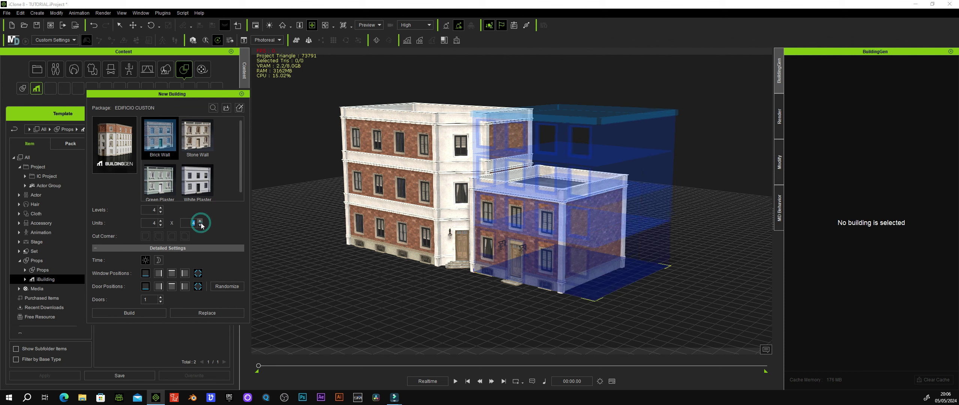
pyautogui.click(201, 221)
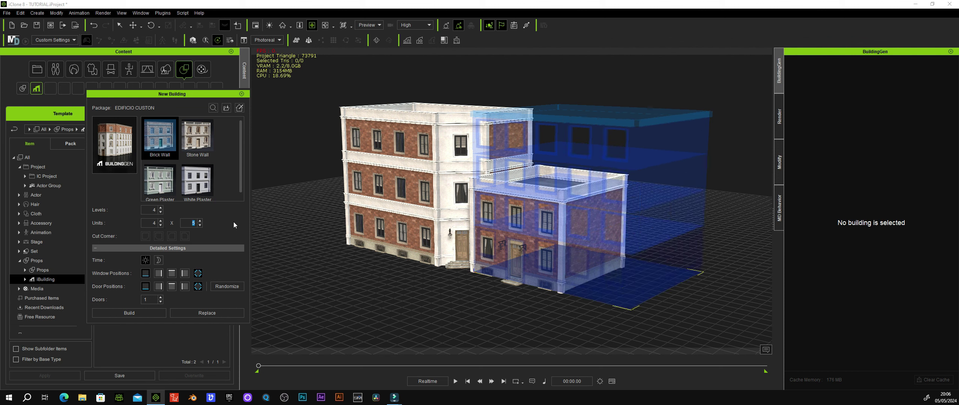
pyautogui.click(204, 312)
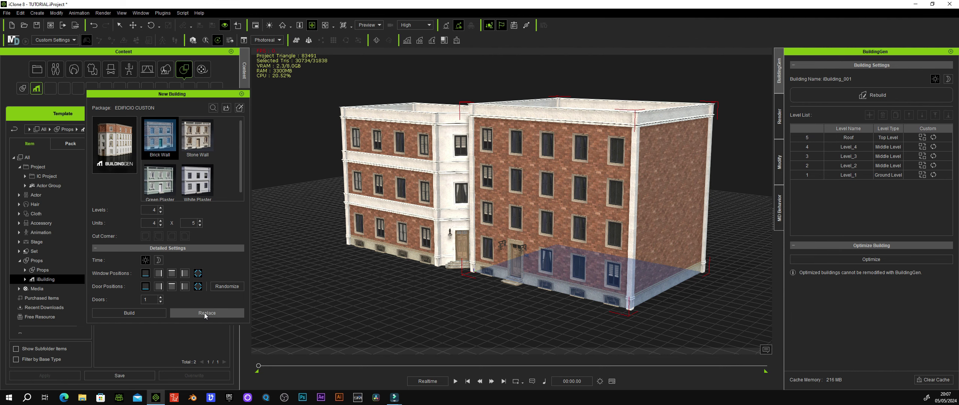
# Step: Duplicate the Roof level twice and move it down two places in the level list
pyautogui.moveTo(466, 193)
pyautogui.mouseDown(button='right')
pyautogui.moveTo(450, 165)
pyautogui.moveTo(478, 210)
pyautogui.moveTo(473, 200)
pyautogui.moveTo(540, 192)
pyautogui.moveTo(534, 186)
pyautogui.mouseUp(button='right')
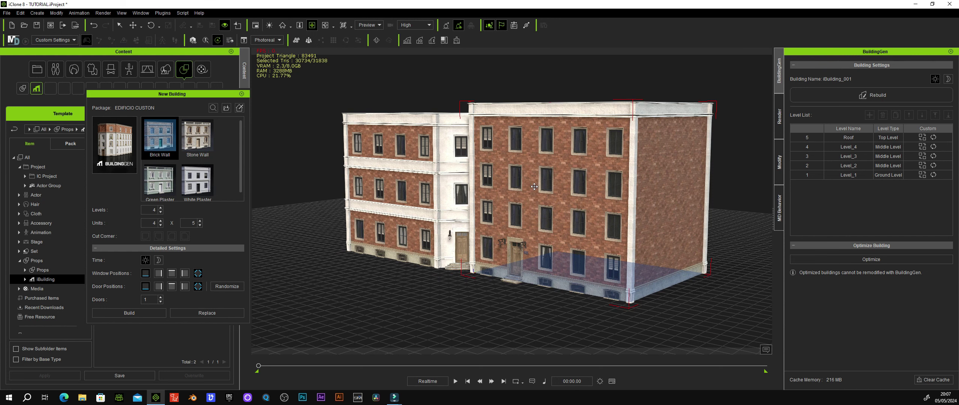
pyautogui.click(839, 140)
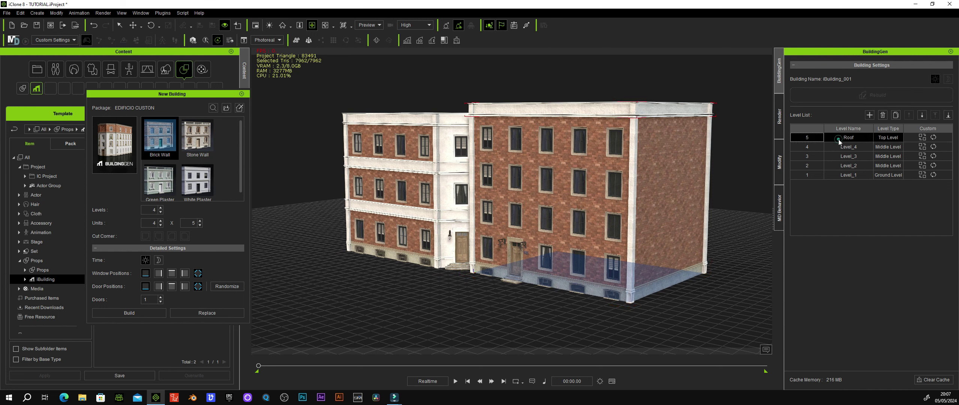
pyautogui.click(898, 117)
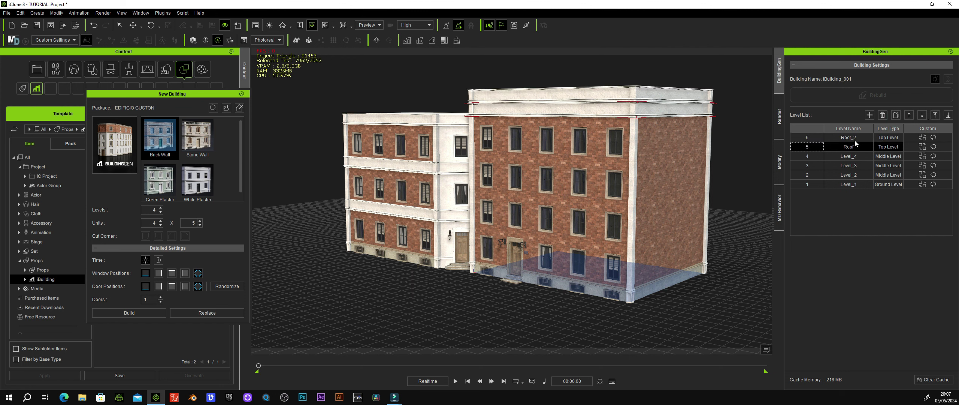
pyautogui.click(895, 116)
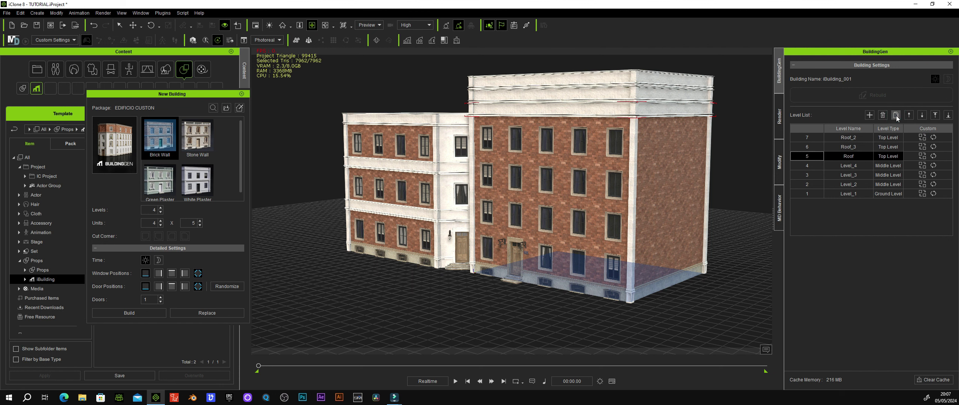
pyautogui.click(922, 115)
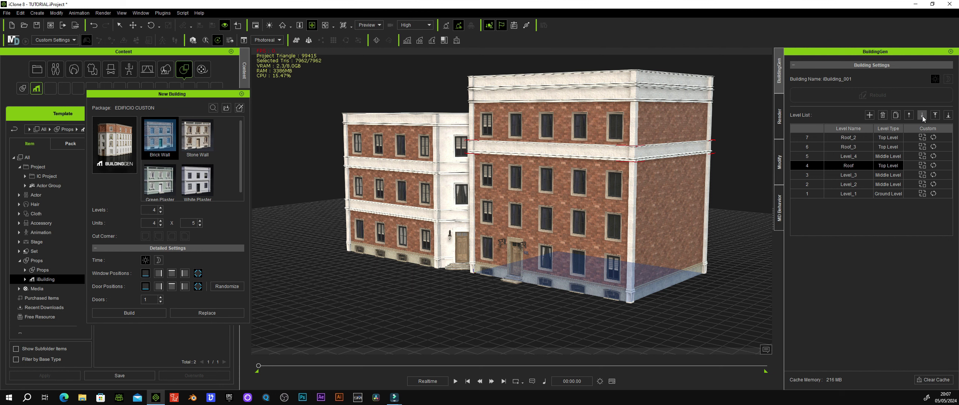
pyautogui.click(922, 115)
# Step: Move Roof_2 down, duplicate it, move the copy down, and inspect the taller building
pyautogui.click(856, 138)
pyautogui.click(923, 115)
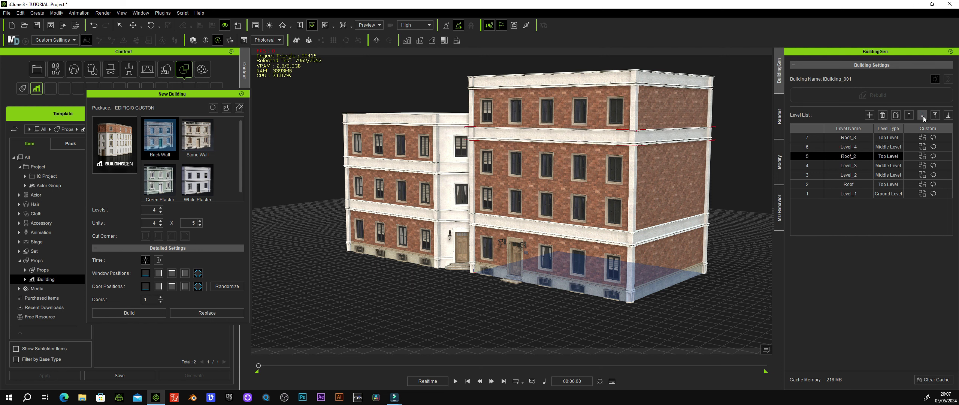
pyautogui.click(895, 117)
pyautogui.click(923, 116)
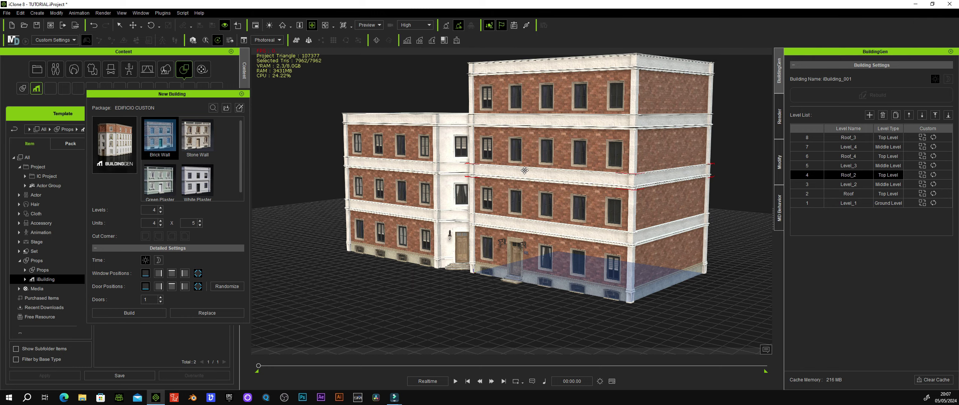
pyautogui.moveTo(524, 163)
pyautogui.mouseDown(button='right')
pyautogui.moveTo(620, 136)
pyautogui.moveTo(521, 178)
pyautogui.moveTo(544, 187)
pyautogui.moveTo(478, 199)
pyautogui.mouseUp(button='right')
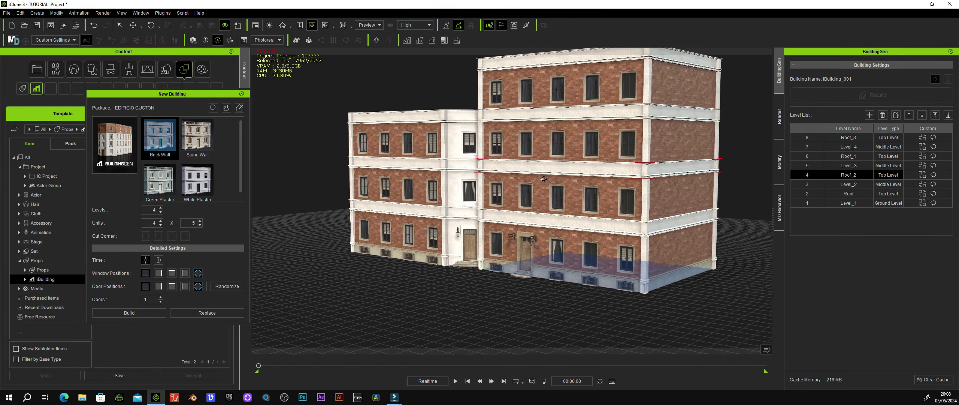
pyautogui.moveTo(598, 192)
pyautogui.mouseDown(button='right')
pyautogui.moveTo(552, 224)
pyautogui.moveTo(521, 228)
pyautogui.mouseUp(button='right')
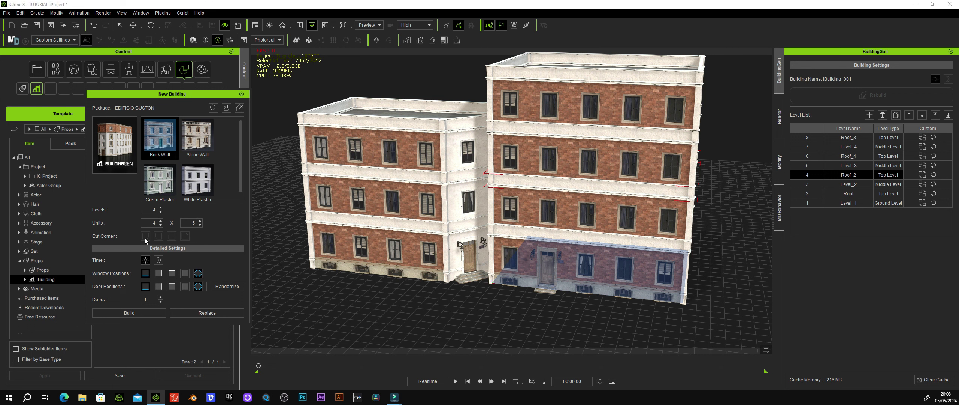
# Step: Switch from Stone Wall back to Brick Wall and dismiss the New Building dialog
pyautogui.click(194, 143)
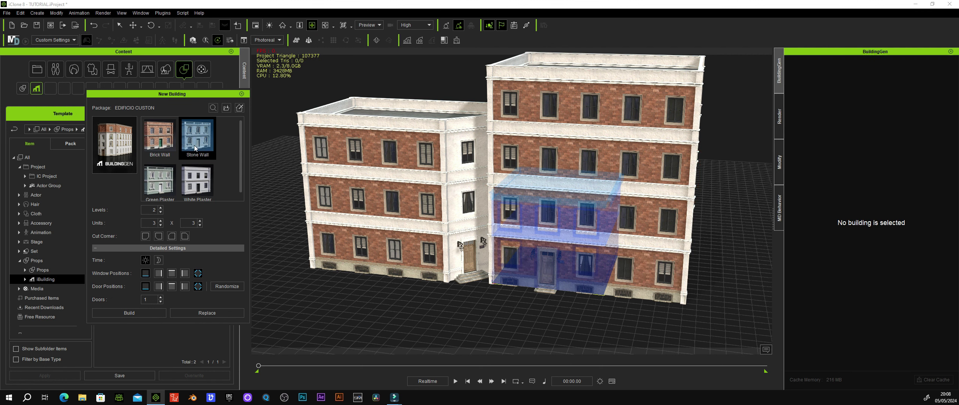
pyautogui.click(168, 141)
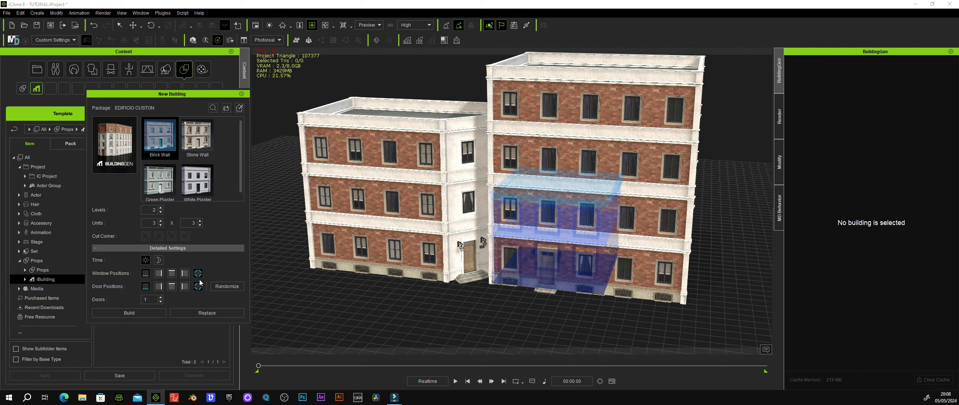
pyautogui.click(241, 94)
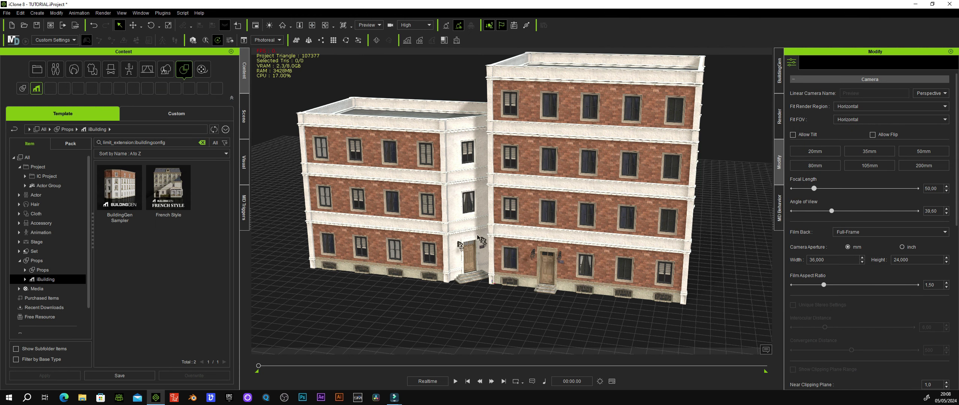
# Step: Select iBuilding_001 in the Scene list and slide it along X to 1315,439
pyautogui.click(245, 118)
pyautogui.click(29, 192)
pyautogui.click(56, 194)
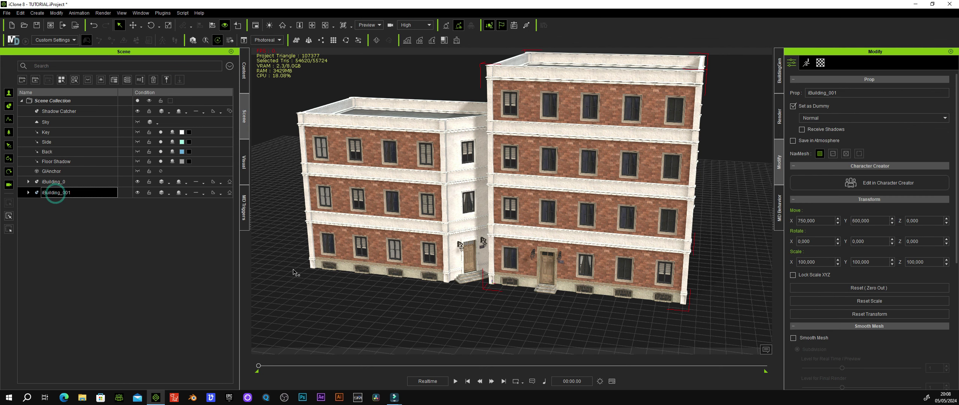
pyautogui.click(137, 28)
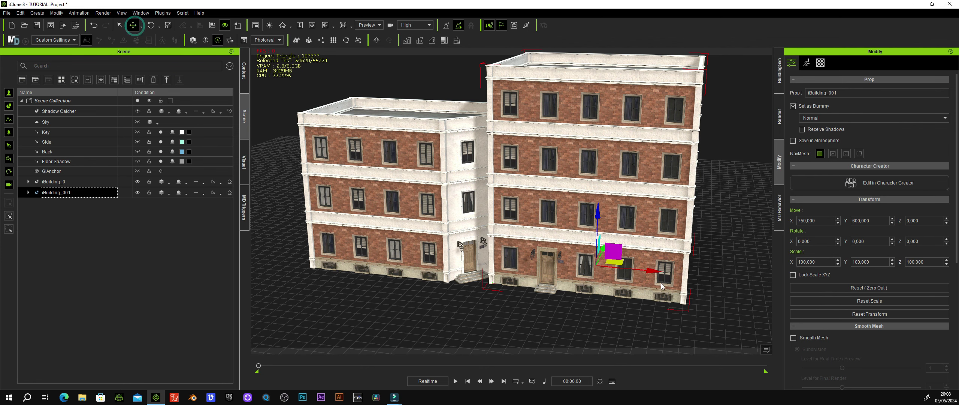
pyautogui.moveTo(655, 272); pyautogui.dragTo(724, 277)
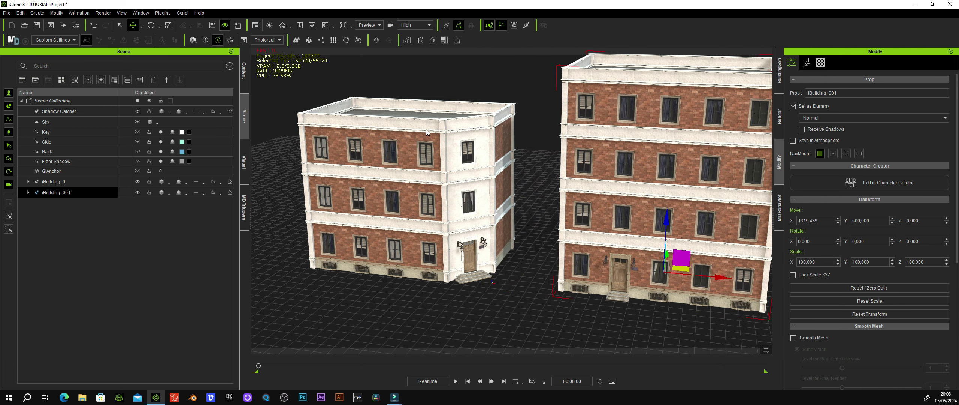
pyautogui.click(312, 25)
pyautogui.moveTo(468, 160)
pyautogui.mouseDown()
pyautogui.moveTo(445, 158)
pyautogui.moveTo(380, 214)
pyautogui.moveTo(380, 197)
pyautogui.mouseUp()
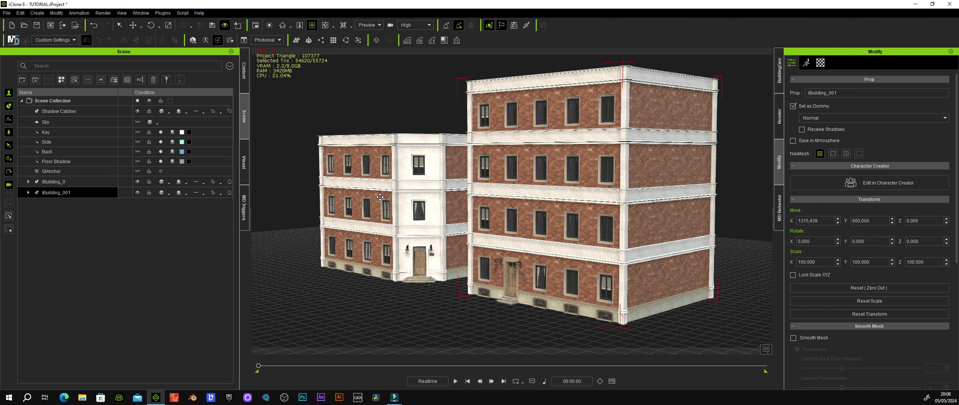
pyautogui.moveTo(471, 173); pyautogui.dragTo(441, 184, button='right')
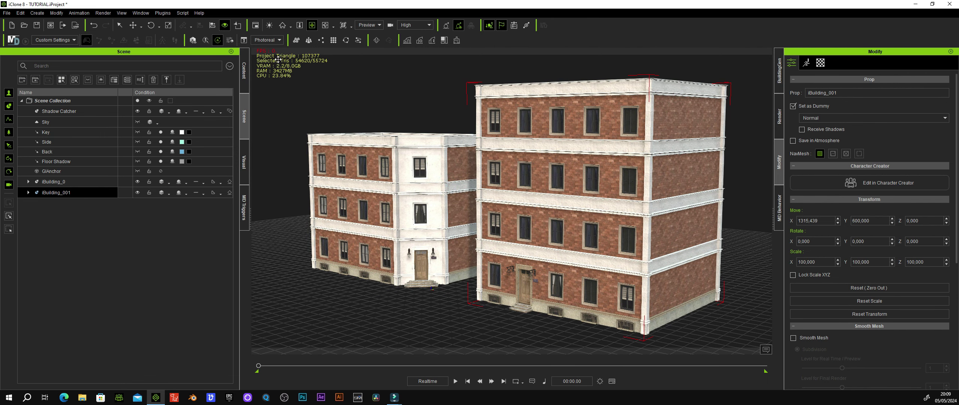
# Step: Open the Custom library's IC Project > EDIFICIOS folder with the search cleared
pyautogui.click(244, 73)
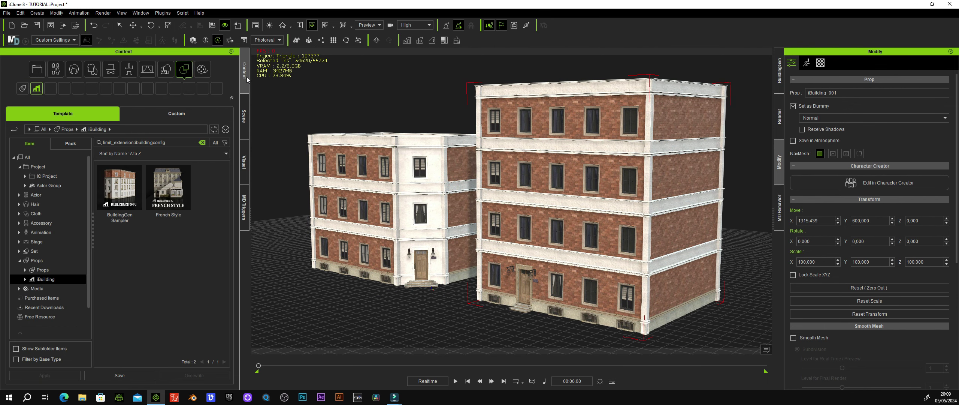
pyautogui.click(188, 116)
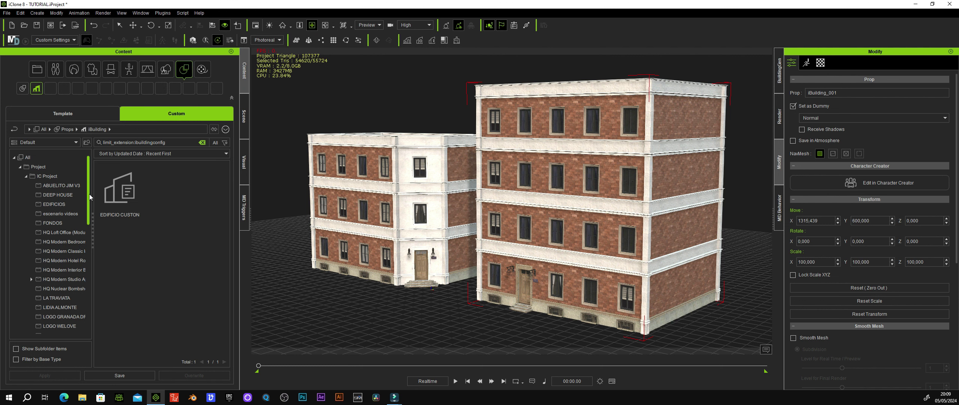
pyautogui.click(46, 176)
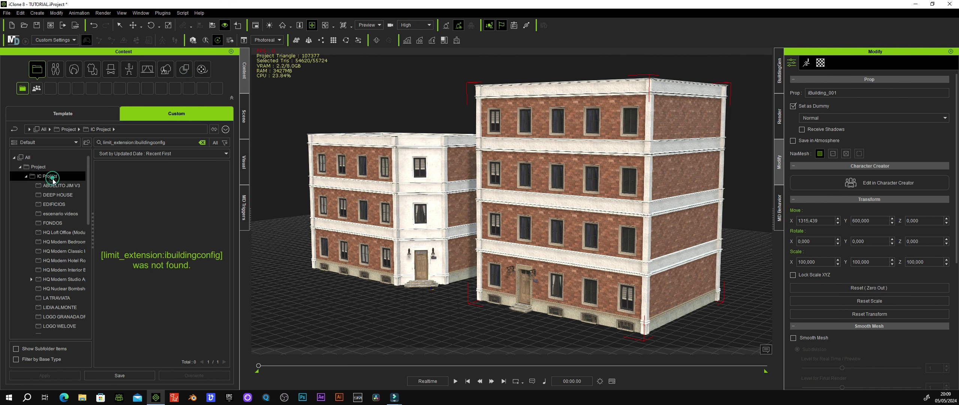
pyautogui.click(55, 205)
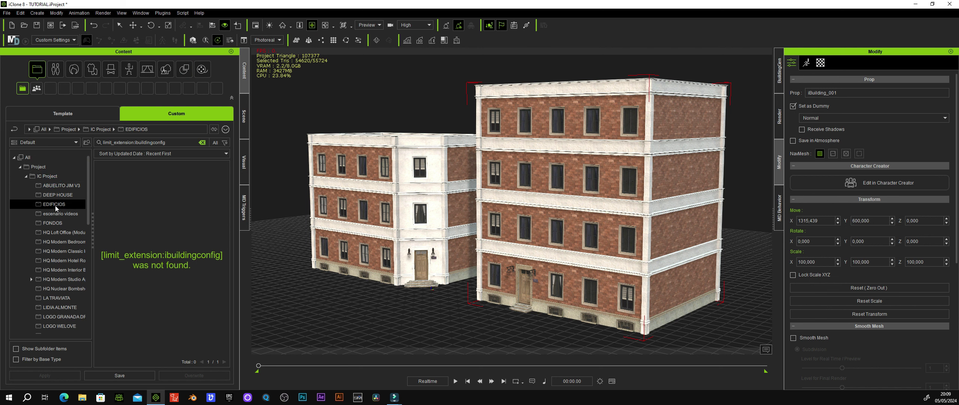
pyautogui.click(202, 143)
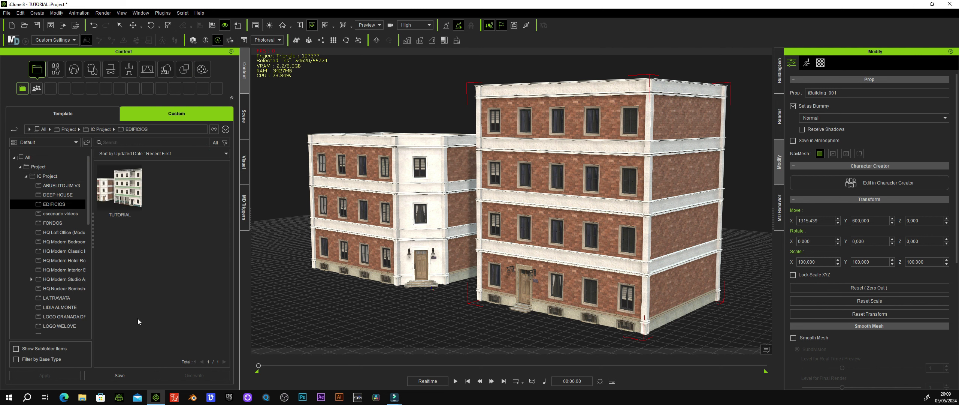
# Step: Save the current scene there as the project 'tutorial 2'
pyautogui.click(120, 376)
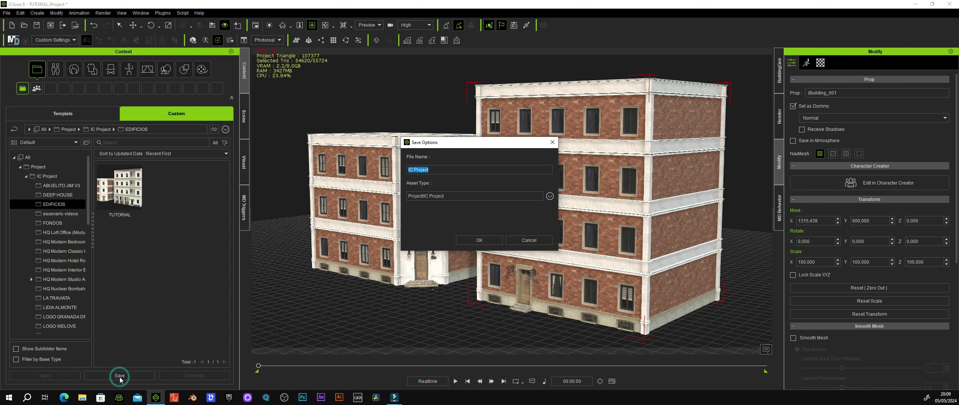
pyautogui.write('tutorial 2')
pyautogui.press('Return')
pyautogui.click(123, 297)
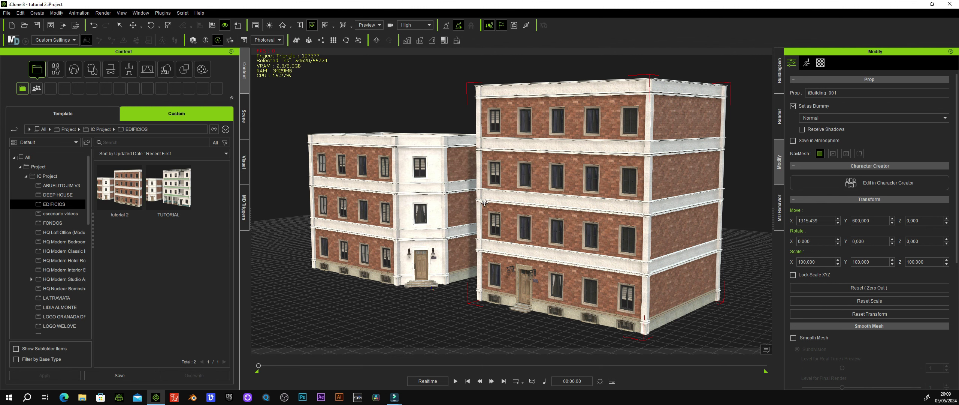
# Step: In the BuildingGen tab, select the smaller building iBuilding_0 to list its six levels
pyautogui.moveTo(493, 195); pyautogui.dragTo(521, 198, button='right')
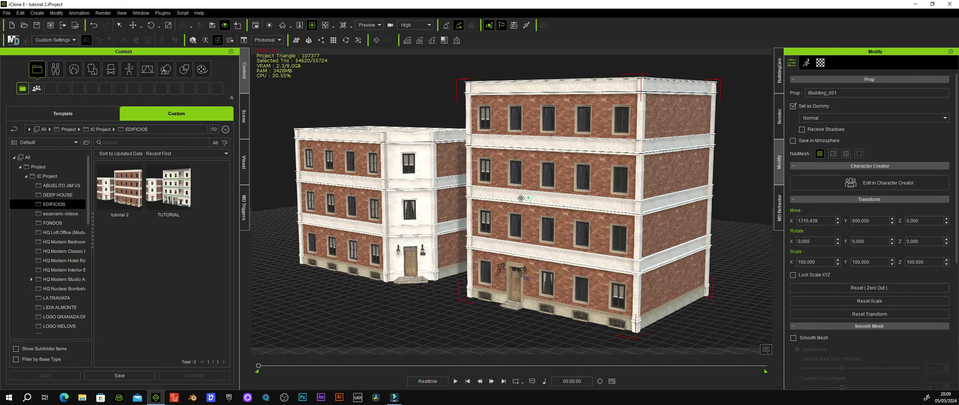
pyautogui.click(779, 80)
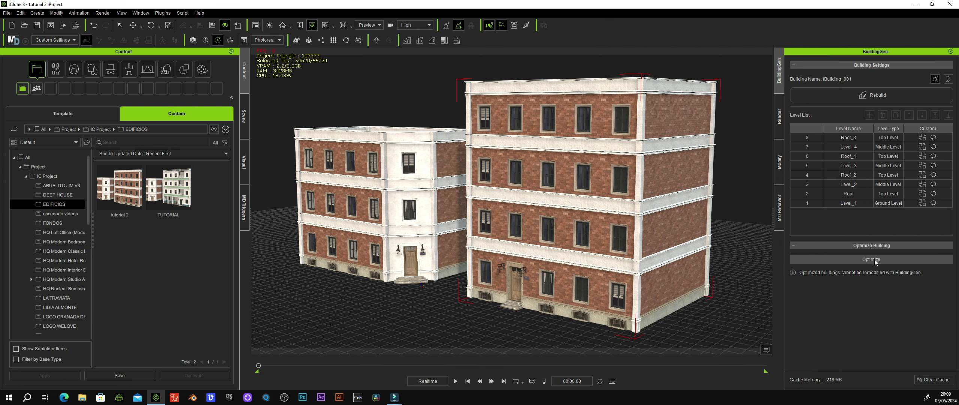
pyautogui.click(429, 192)
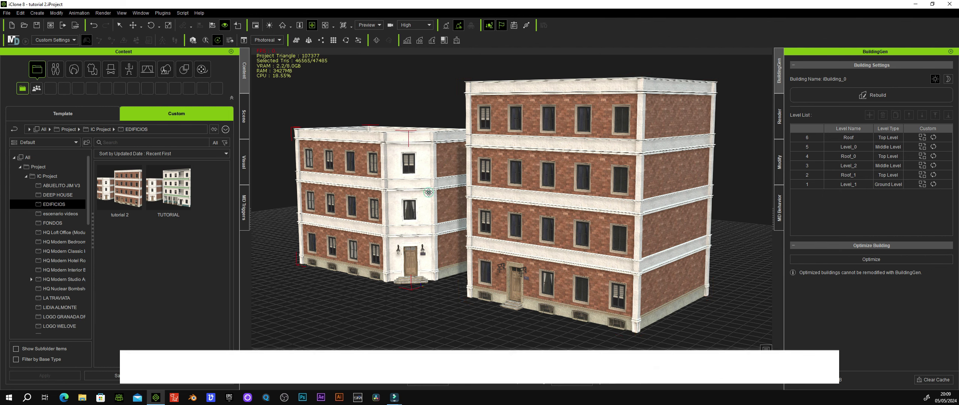